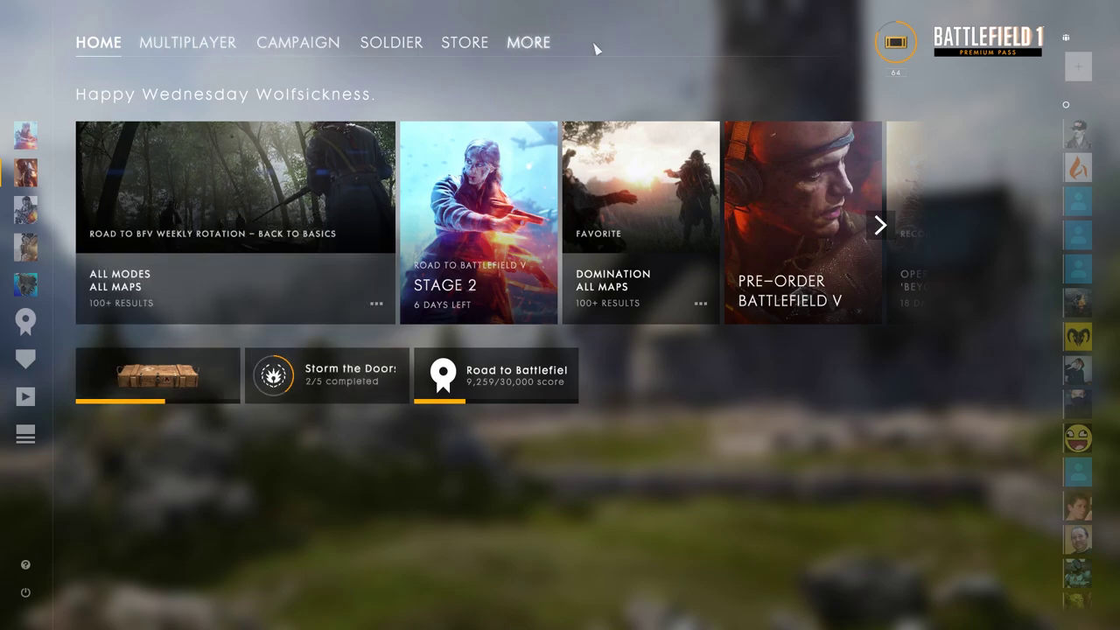
# Step: Go to the game's Controls options and check the mouse's DPI sensitivity levels in Logitech Gaming Software
pyautogui.click(536, 40)
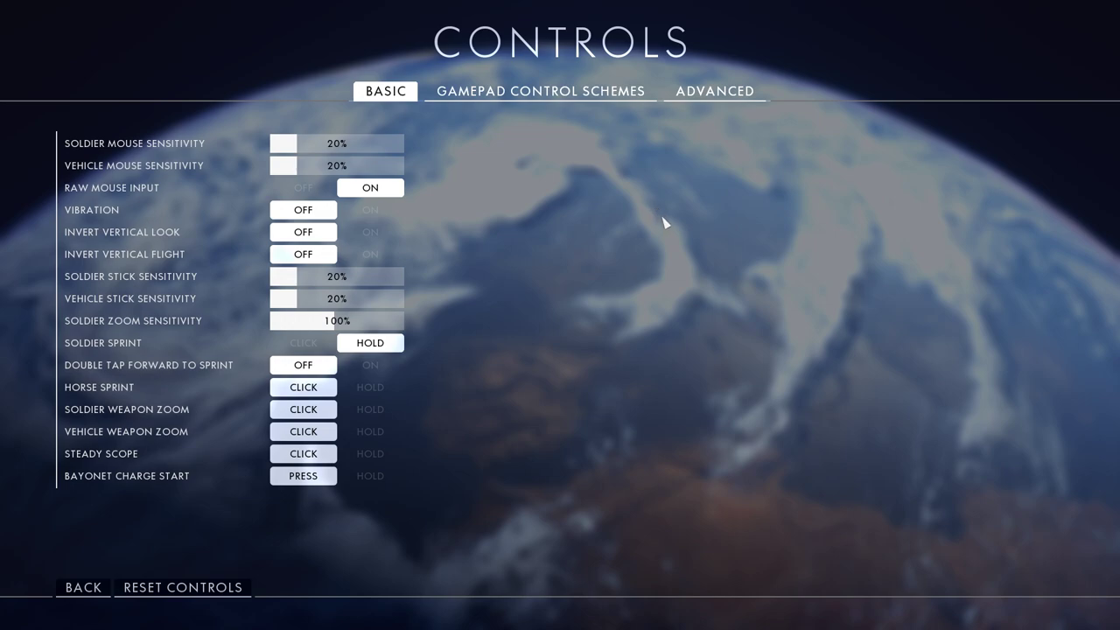
pyautogui.hotkey('alt', 'Tab')
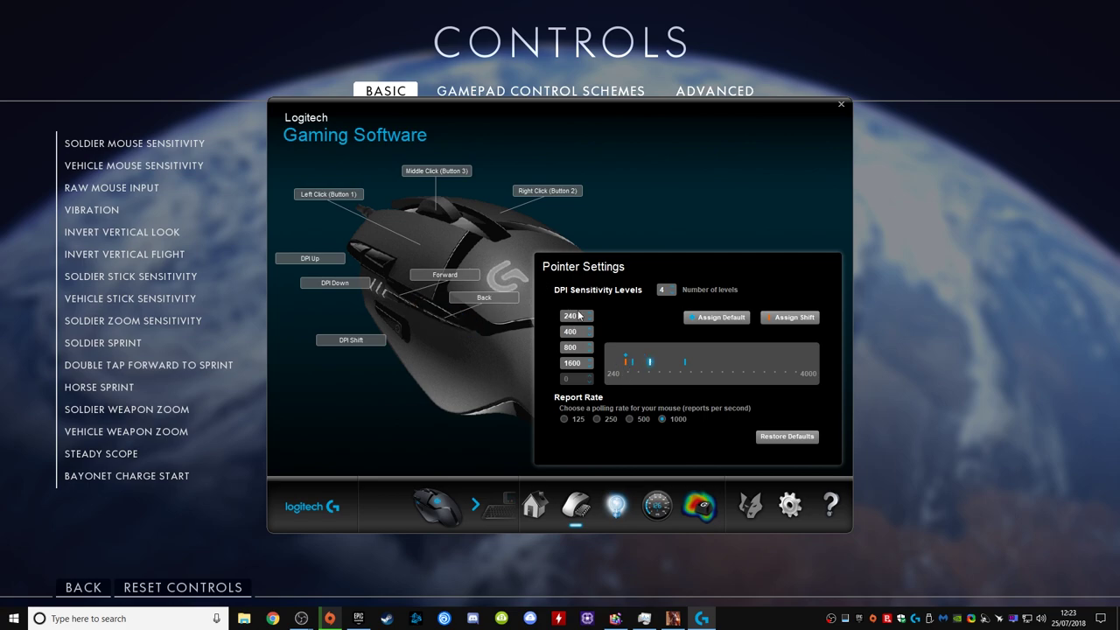
pyautogui.click(842, 108)
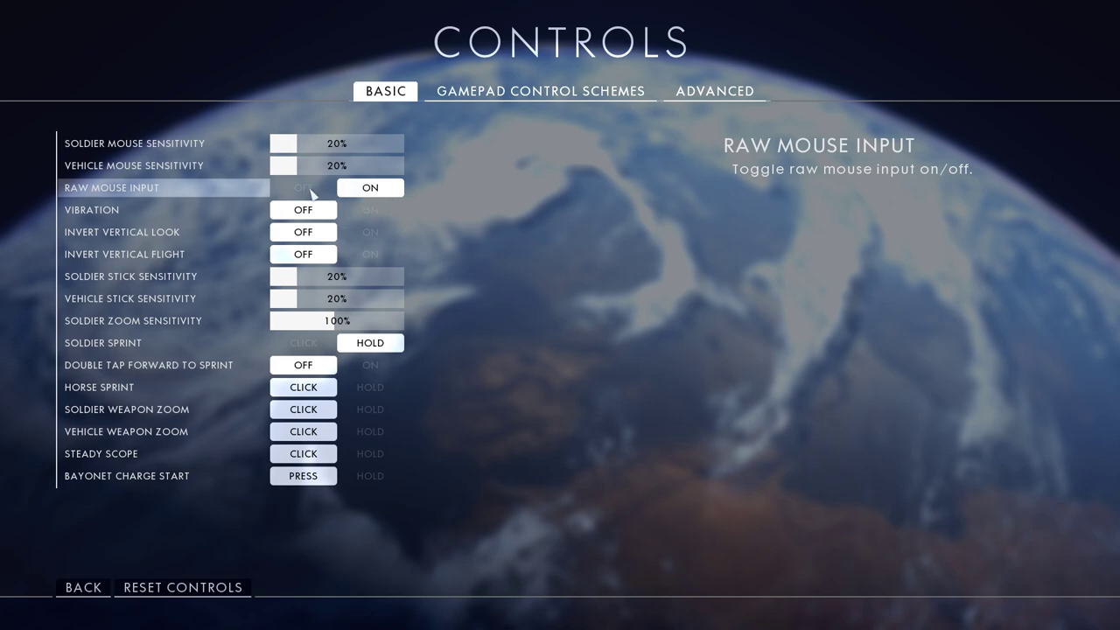
# Step: Keep Raw Mouse Input on and review the gamepad control schemes and the advanced control settings down to Uniform Soldier Aiming
pyautogui.click(372, 187)
pyautogui.click(385, 186)
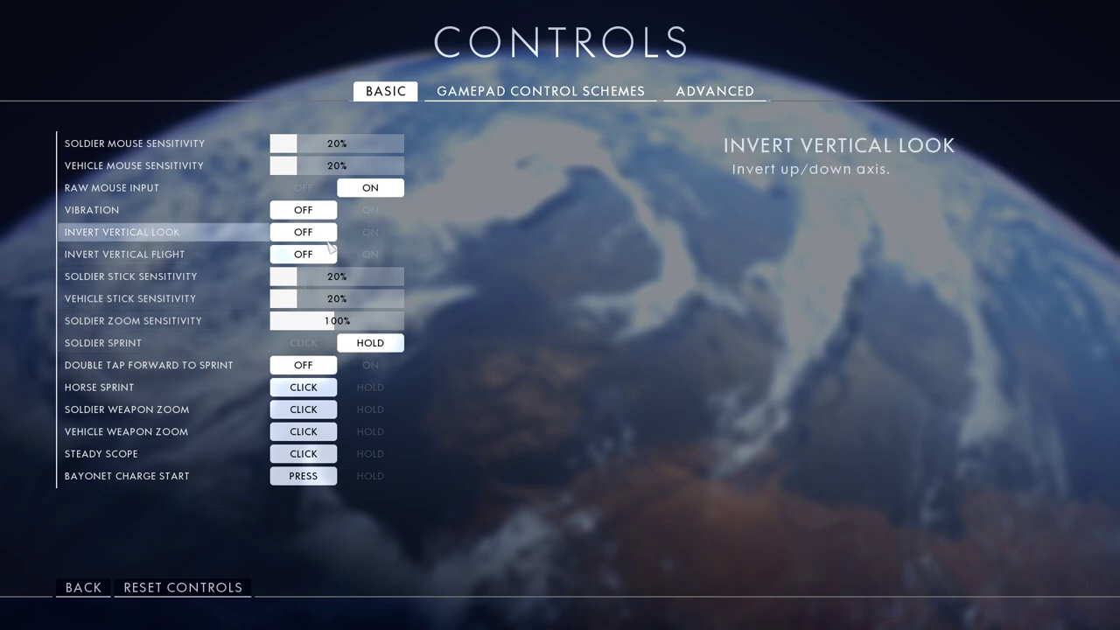
pyautogui.click(565, 100)
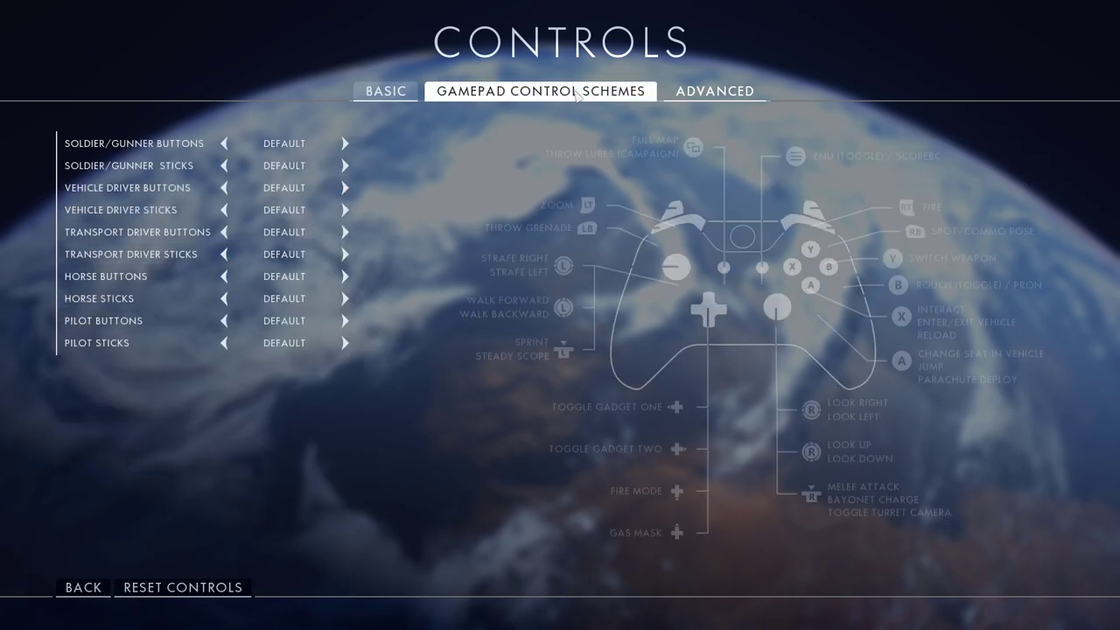
pyautogui.click(750, 98)
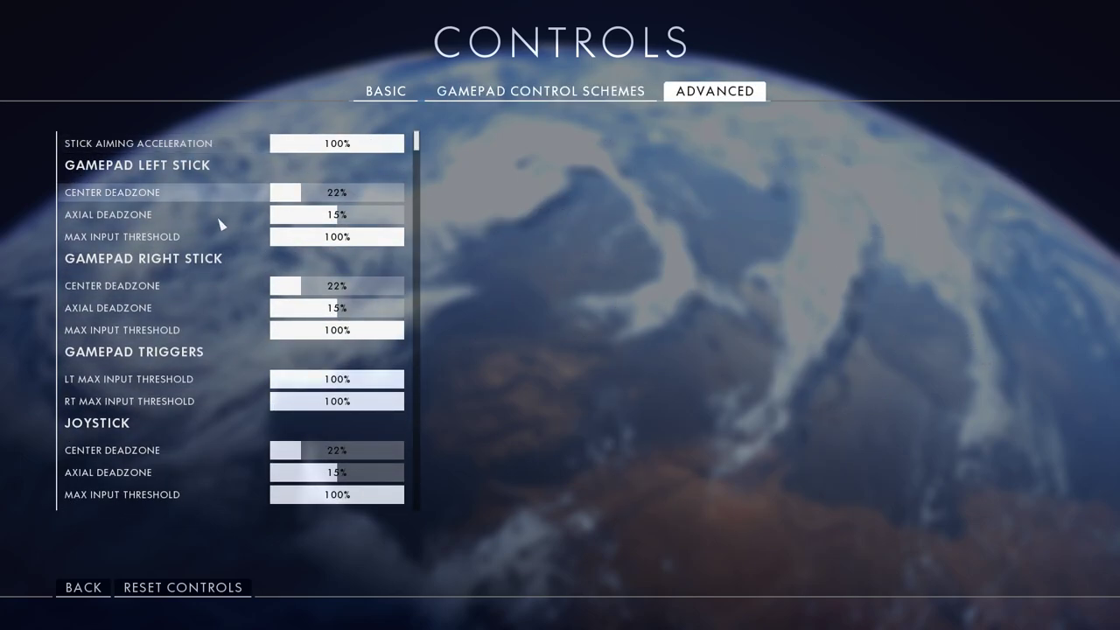
pyautogui.scroll(-10, 214, 225)
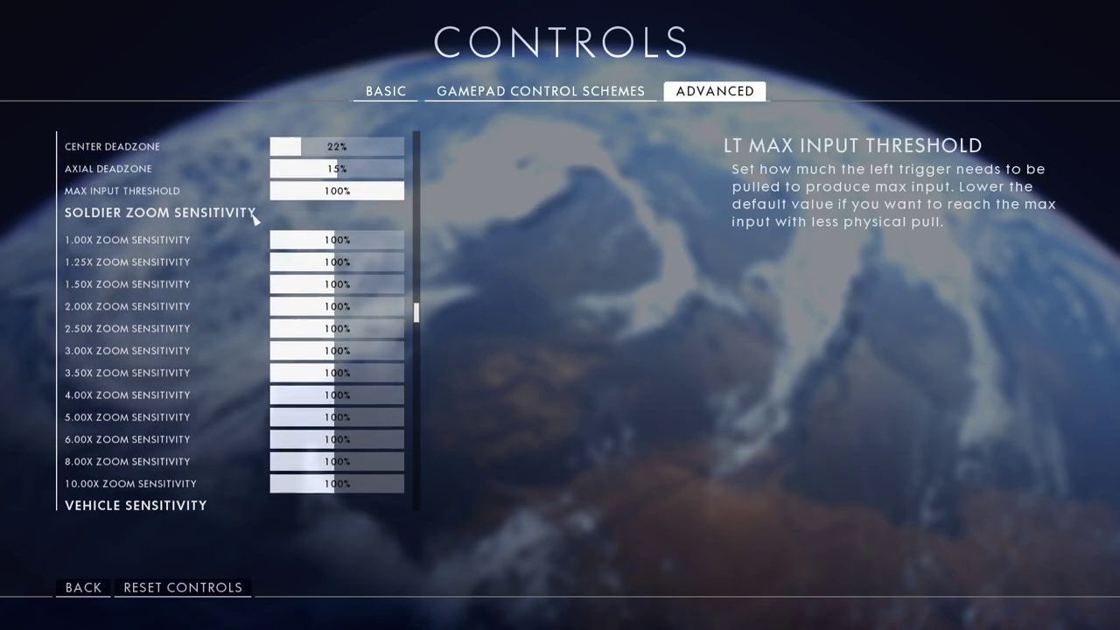
pyautogui.scroll(-6, 256, 227)
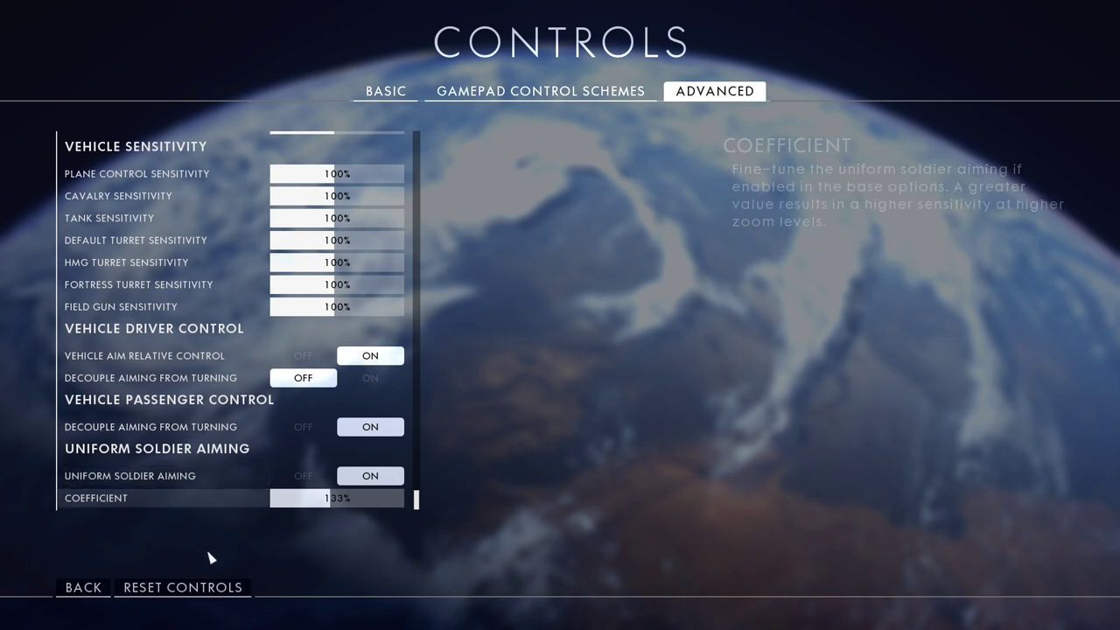
# Step: Go to the basic Gameplay options and cycle the Inventory display through its choices back to When Active
pyautogui.click(83, 588)
pyautogui.click(105, 380)
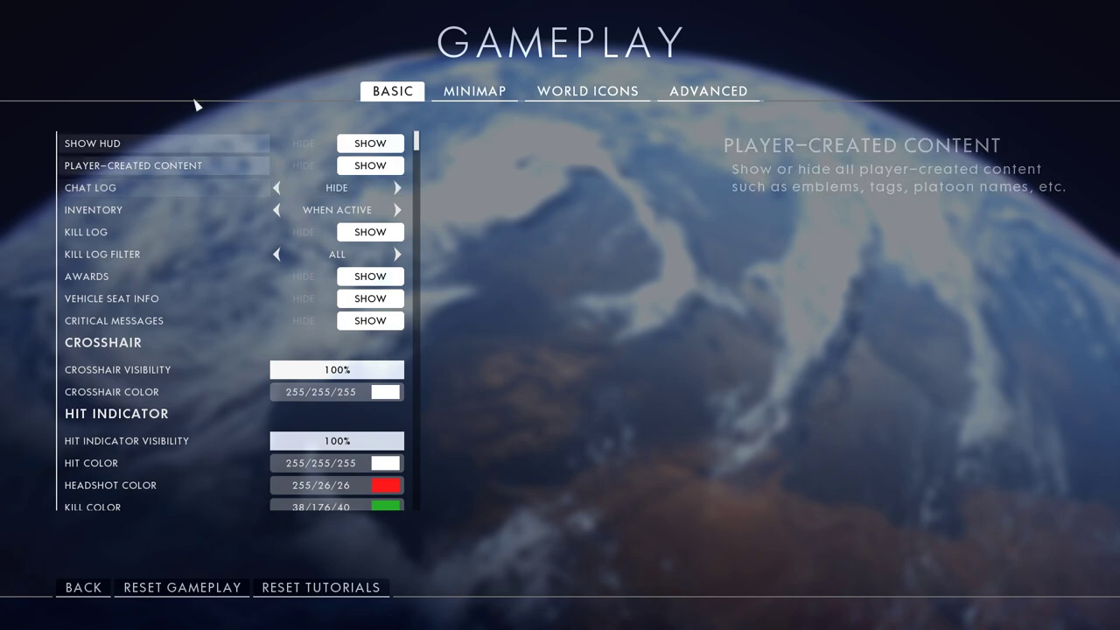
pyautogui.click(398, 210)
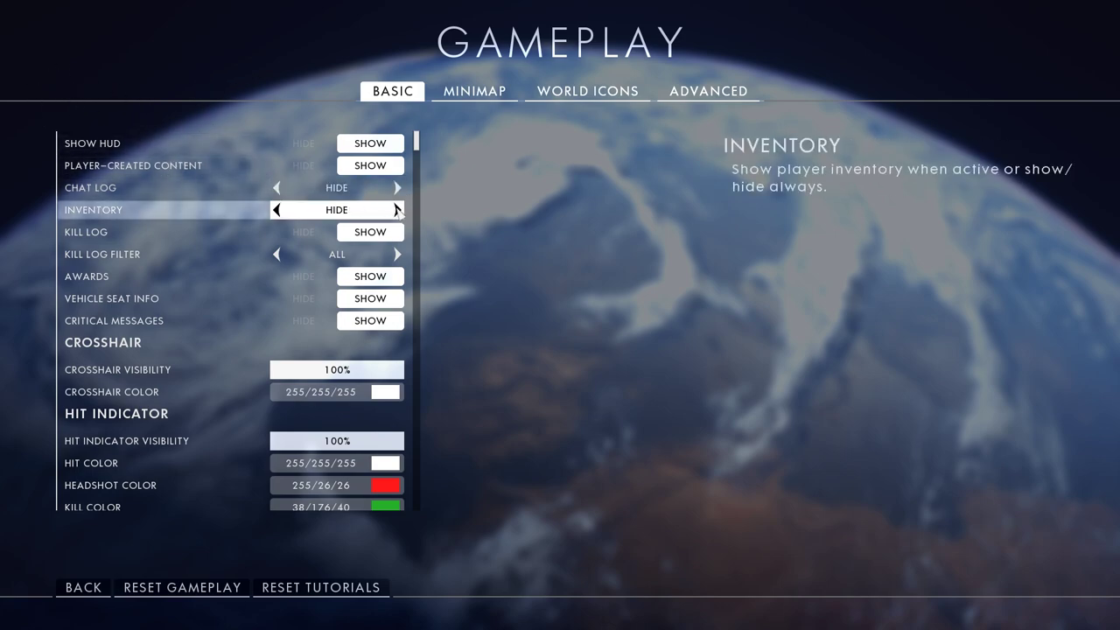
pyautogui.click(398, 210)
pyautogui.click(399, 210)
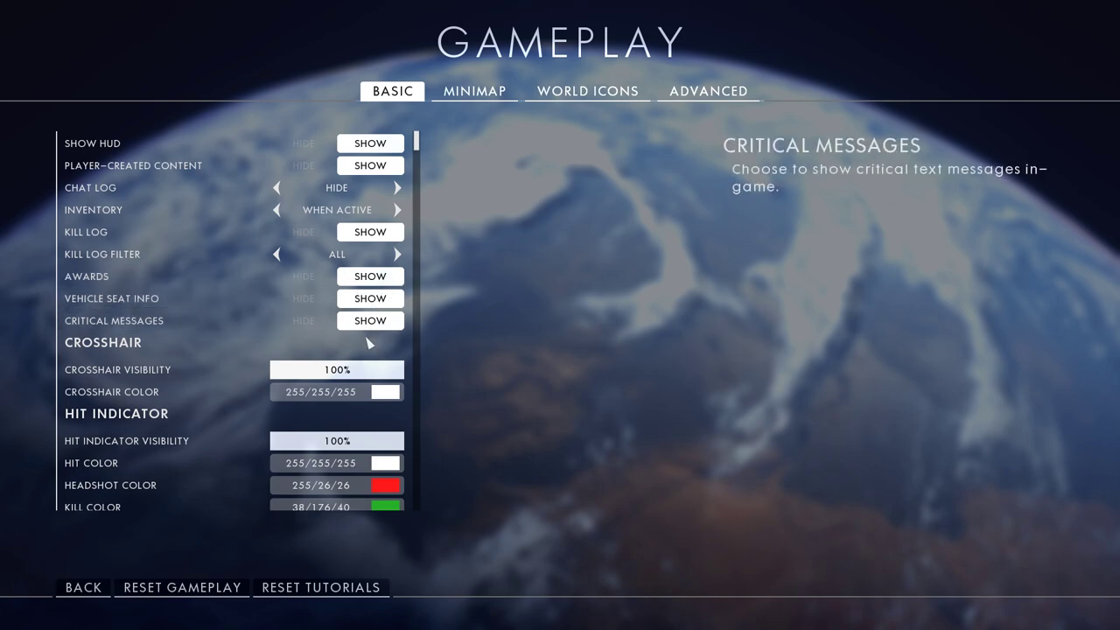
pyautogui.scroll(-2, 233, 325)
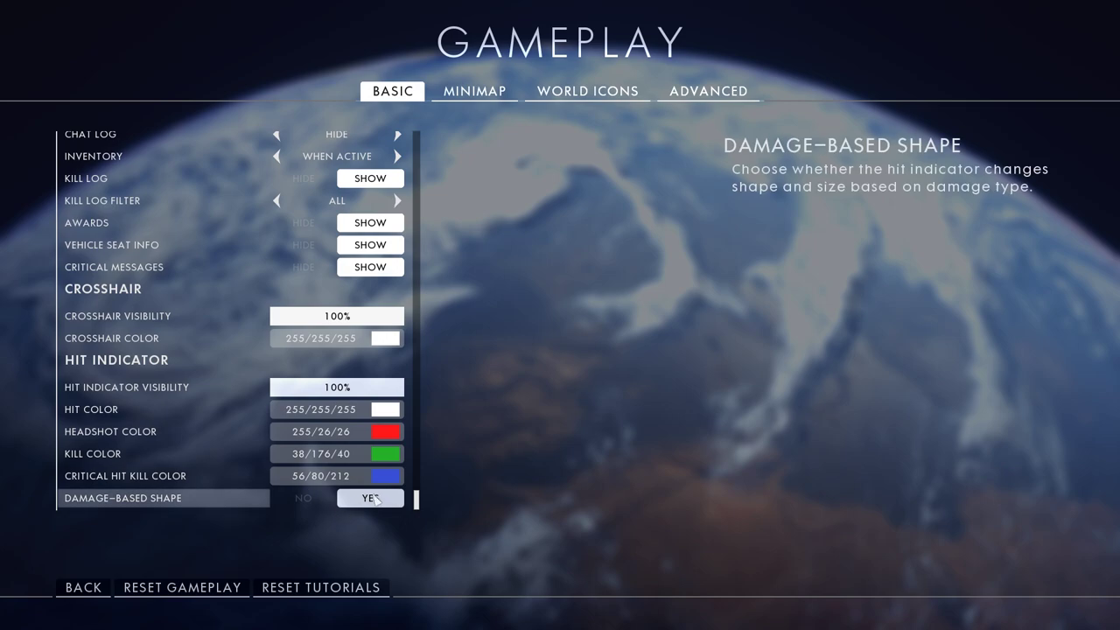
# Step: Review the minimap, full map and world icon settings in the Gameplay options
pyautogui.click(495, 94)
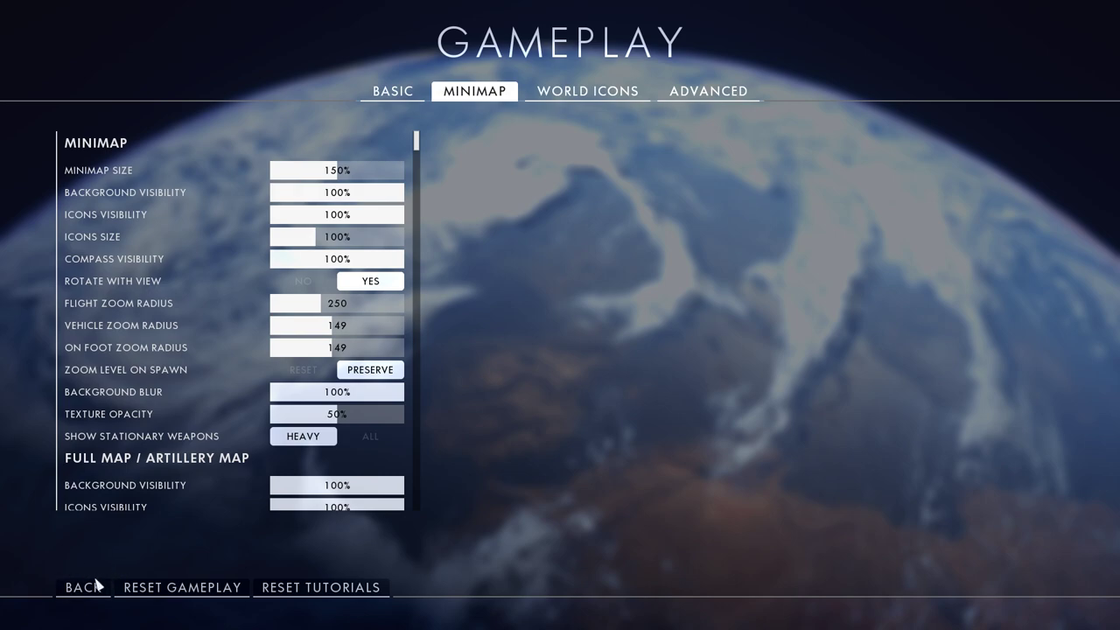
pyautogui.scroll(-4, 306, 254)
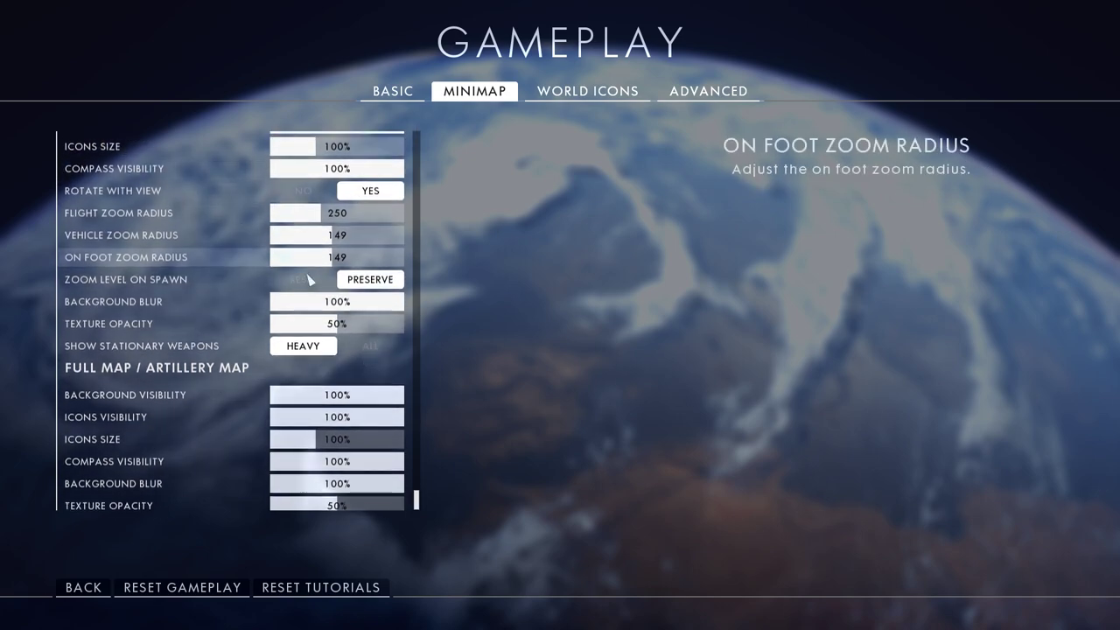
pyautogui.scroll(4, 326, 399)
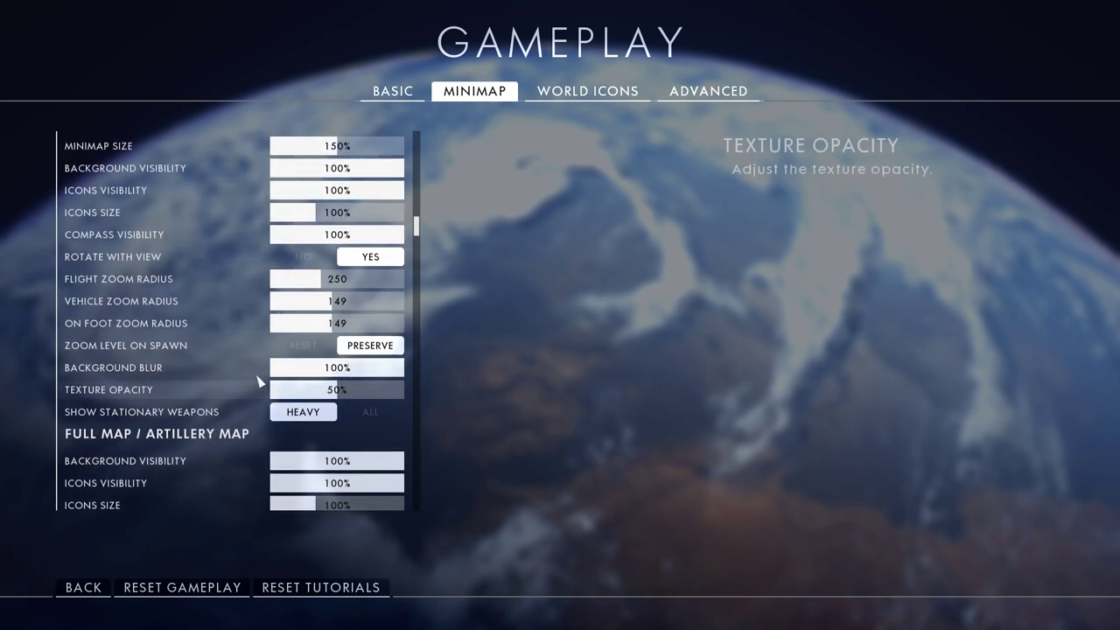
pyautogui.click(593, 92)
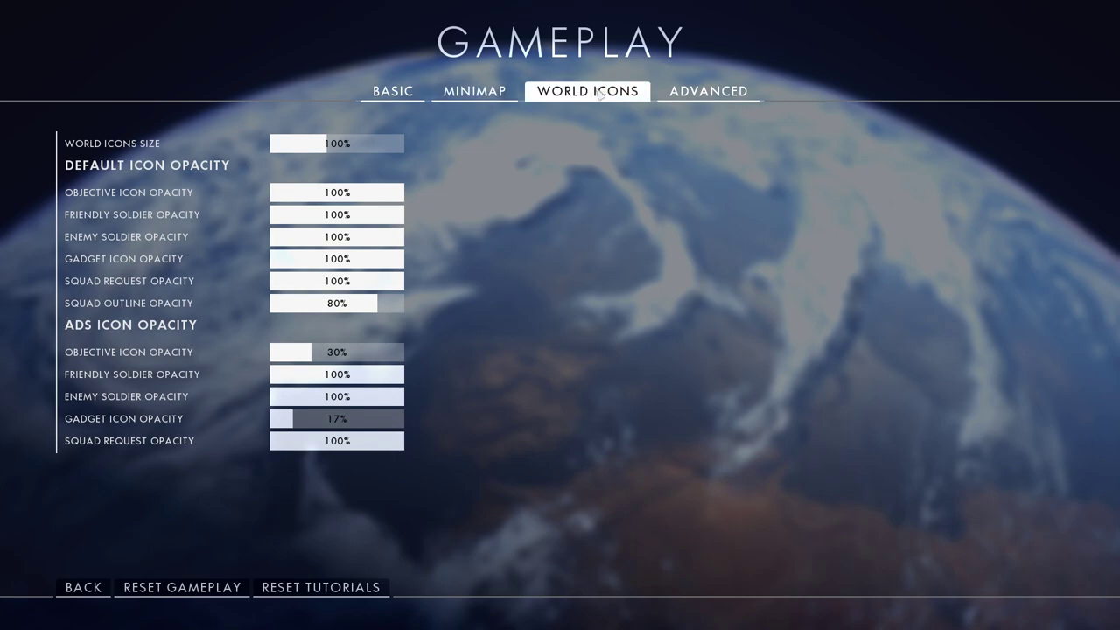
# Step: In the advanced gameplay settings, try a Camera Shake Scale of 100% and return it to 30%
pyautogui.click(689, 97)
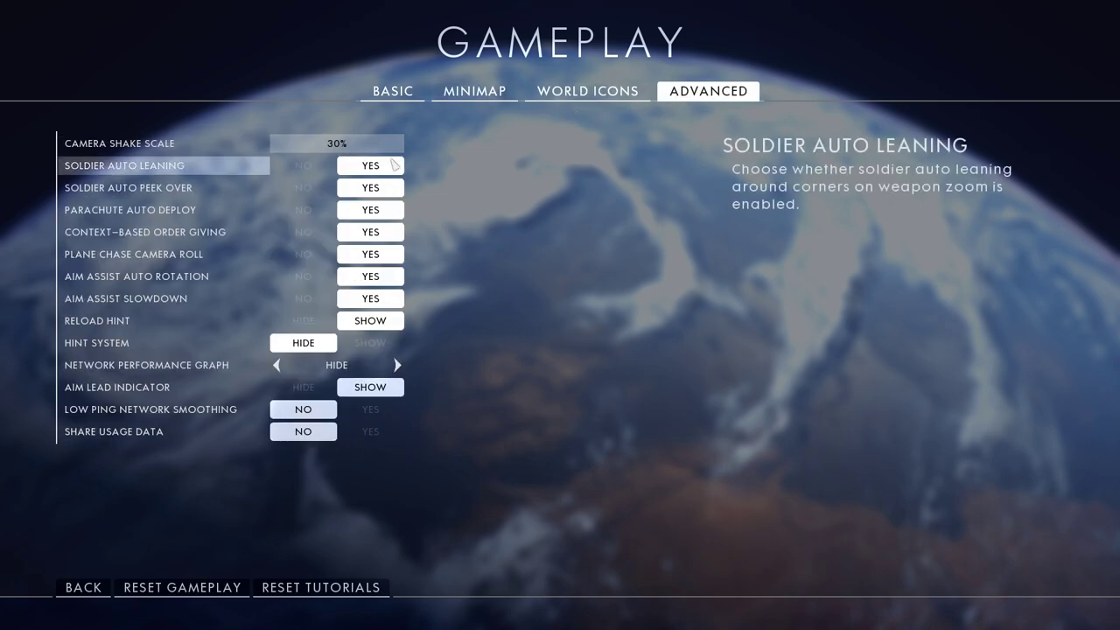
pyautogui.moveTo(278, 145); pyautogui.dragTo(440, 150)
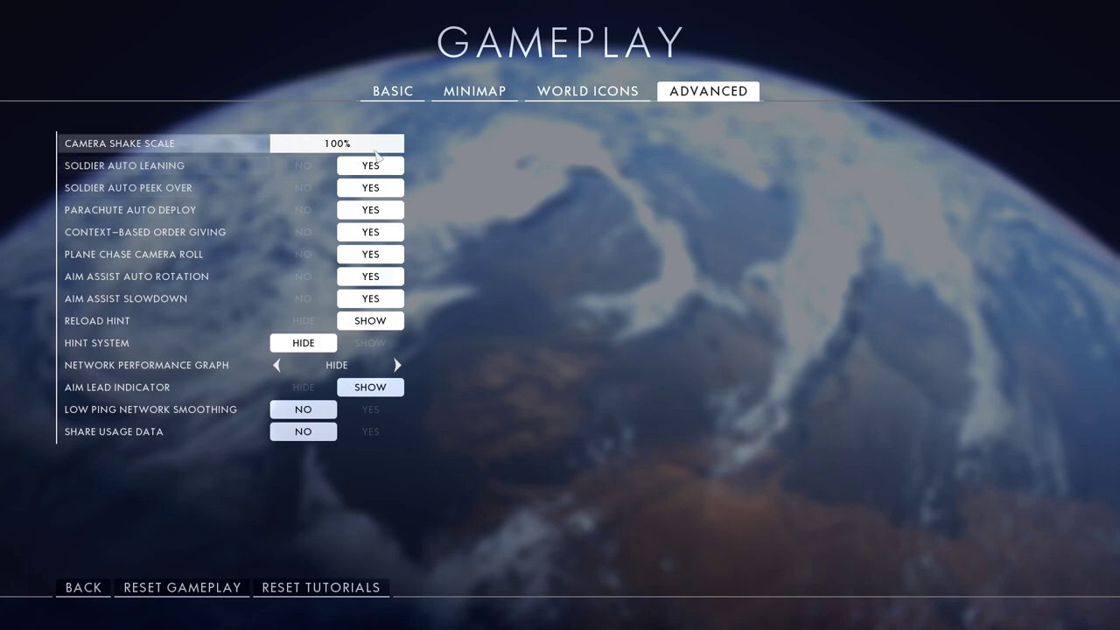
pyautogui.moveTo(390, 145); pyautogui.dragTo(188, 146)
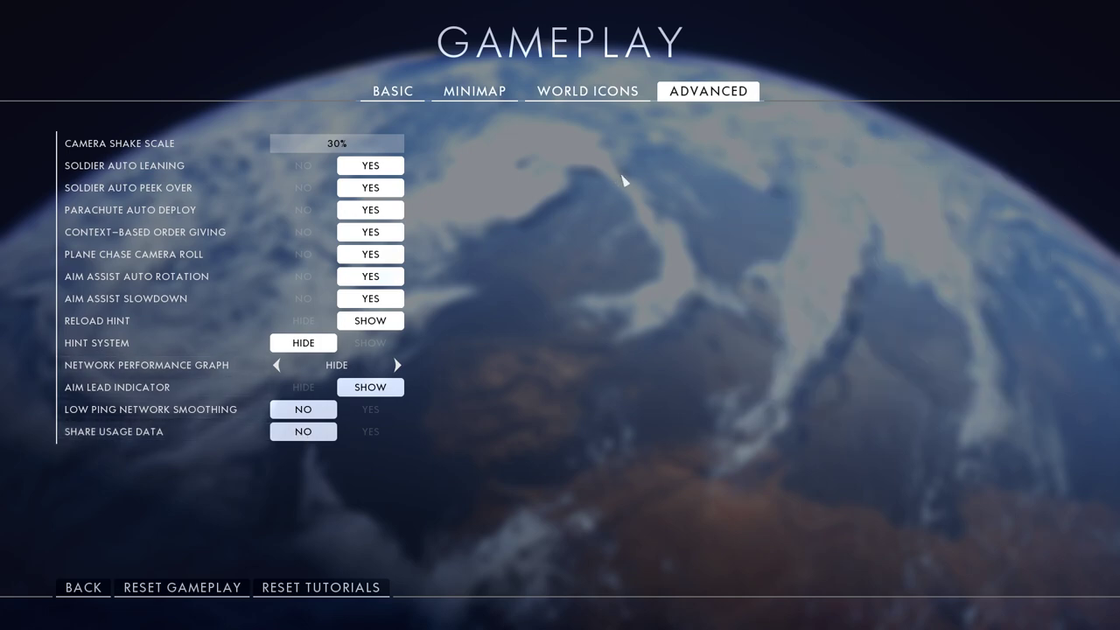
# Step: Go to the Audio options and set the Music Volume to 0%
pyautogui.click(98, 586)
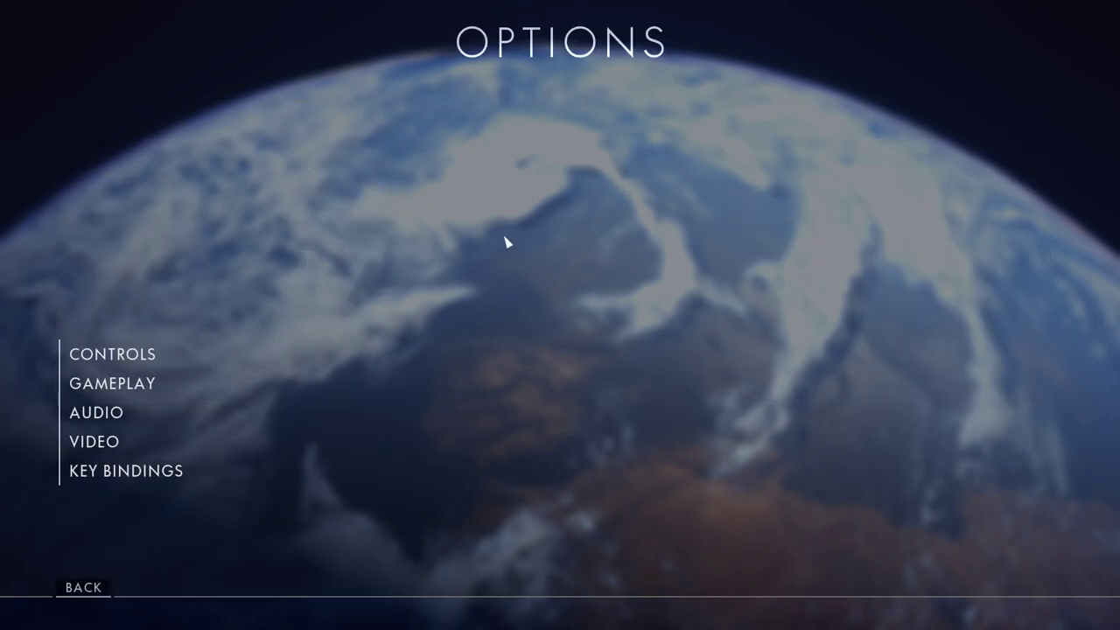
pyautogui.click(117, 424)
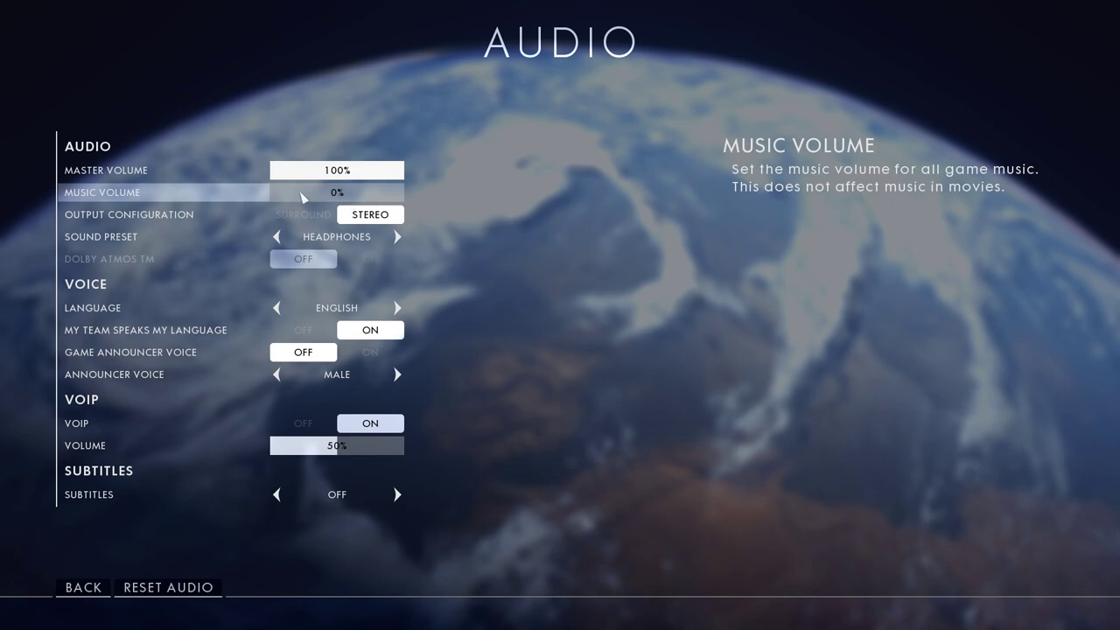
pyautogui.moveTo(301, 197); pyautogui.dragTo(275, 195)
pyautogui.click(406, 195)
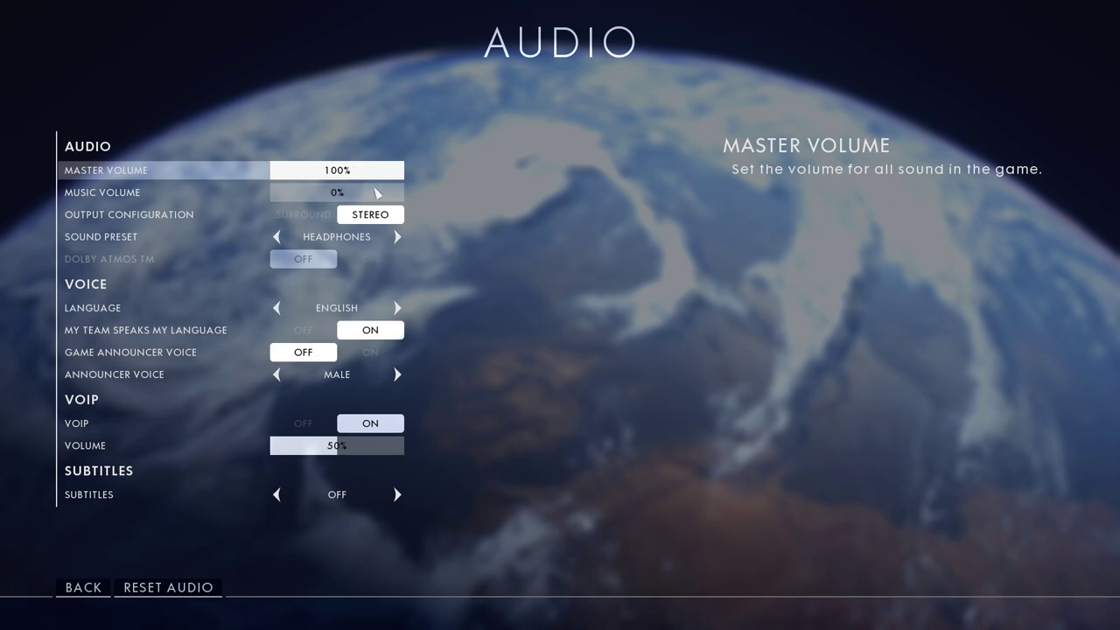
# Step: Check the per-application levels in the Windows Volume Mixer and close it
pyautogui.press('super')
pyautogui.rightClick(1041, 619)
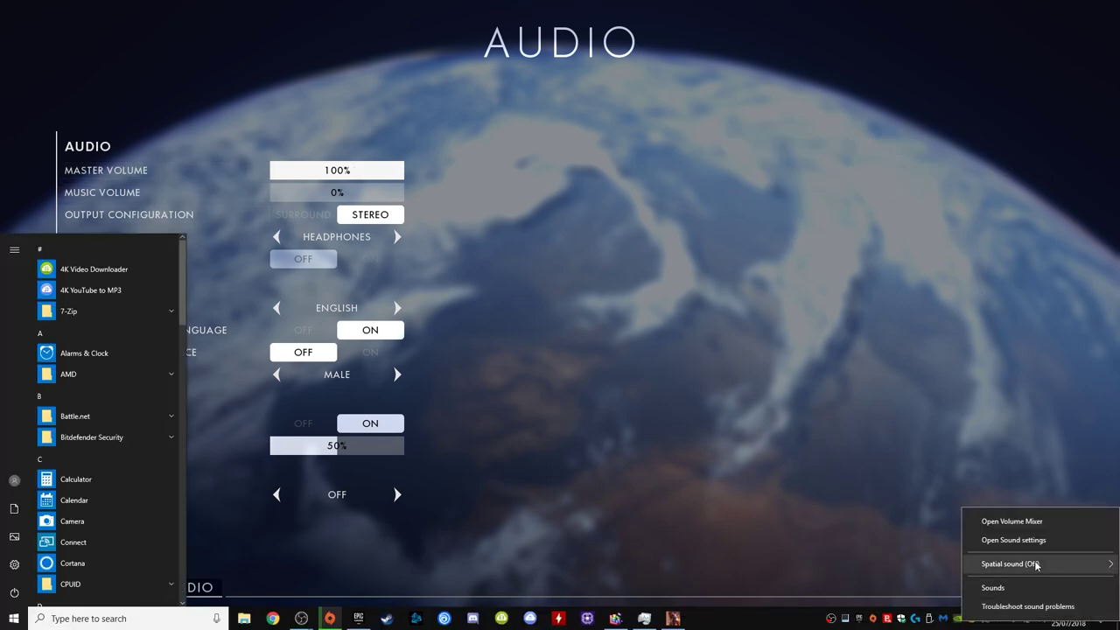
pyautogui.click(1029, 523)
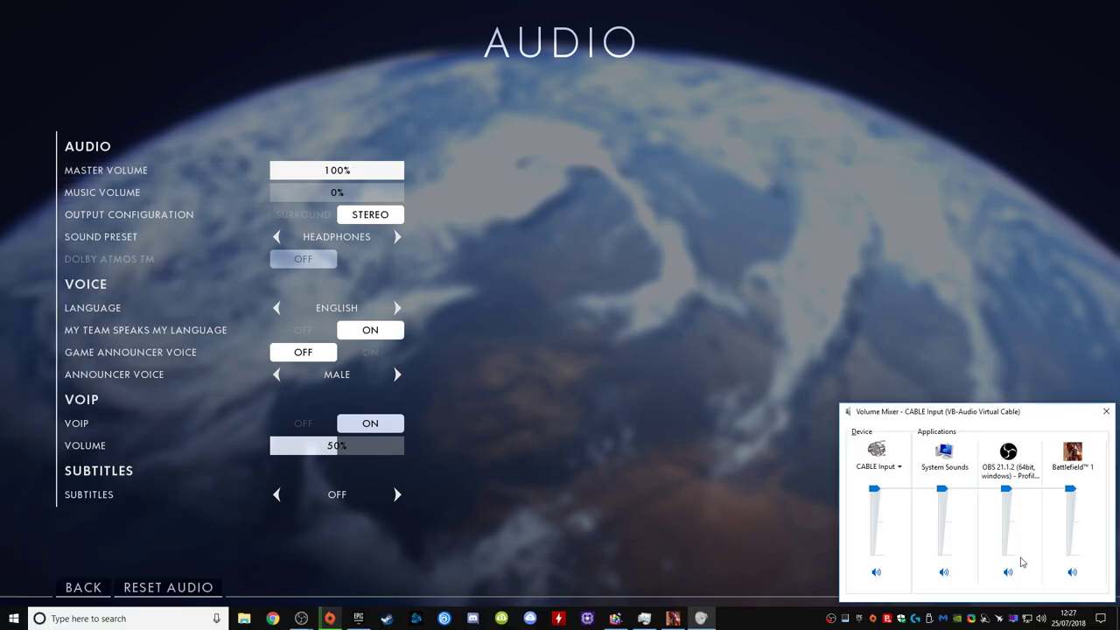
pyautogui.click(1106, 411)
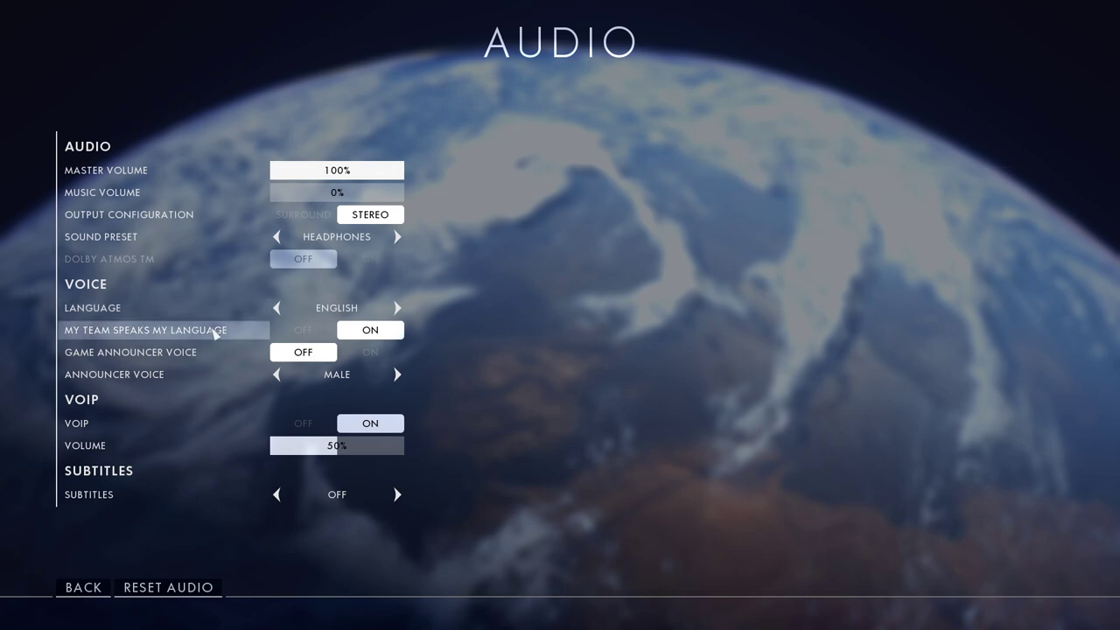
# Step: Switch My Team Speaks My Language off and back on in the voice settings
pyautogui.click(330, 334)
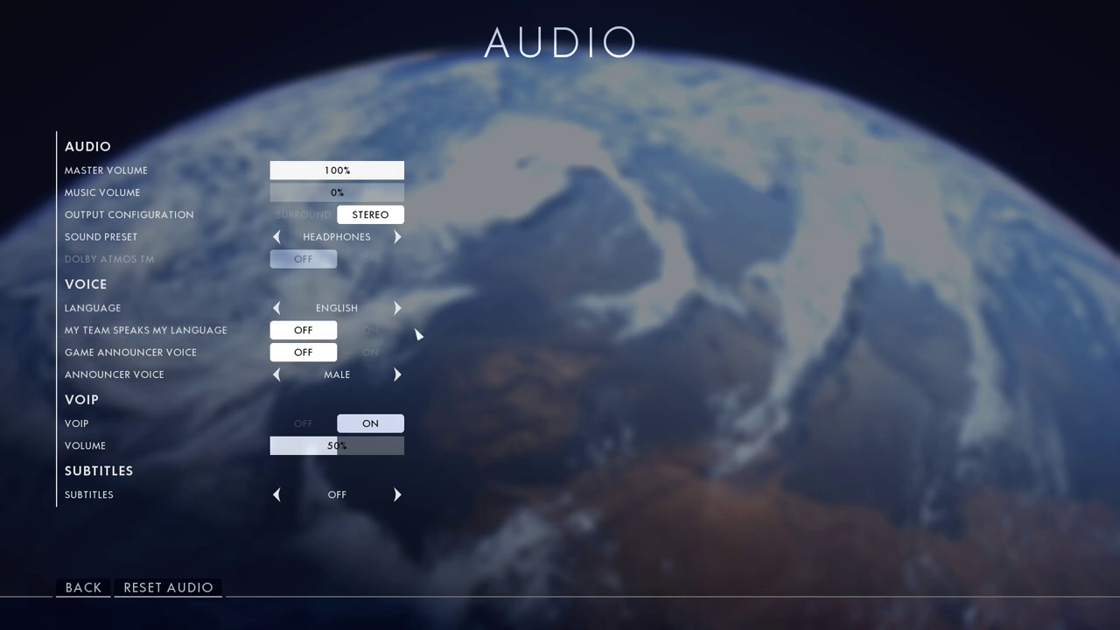
pyautogui.click(371, 330)
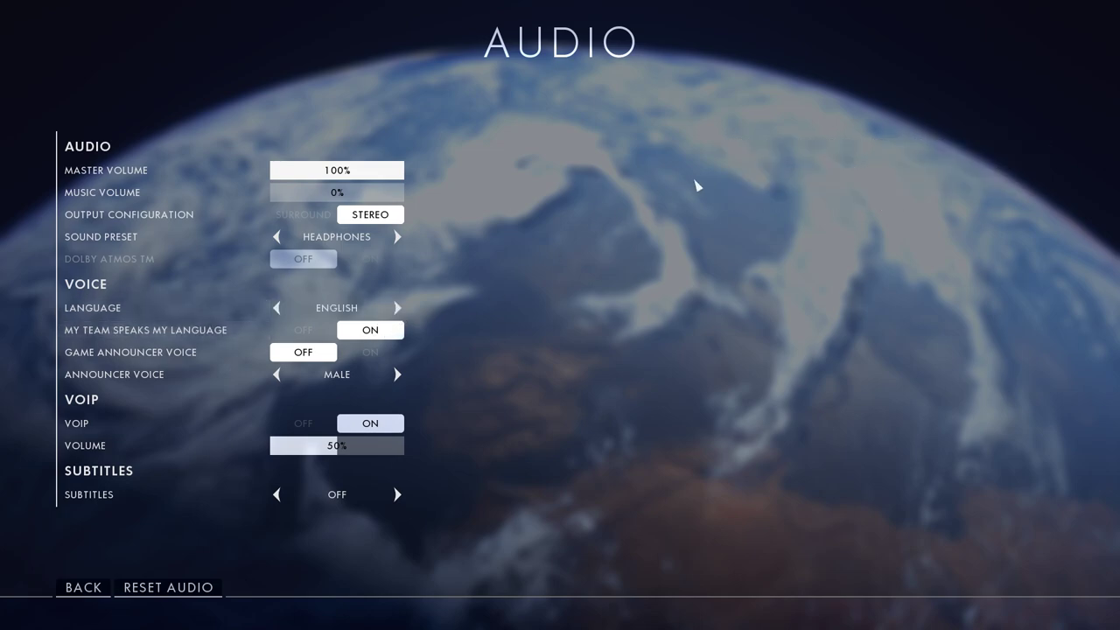
pyautogui.click(387, 338)
pyautogui.click(388, 338)
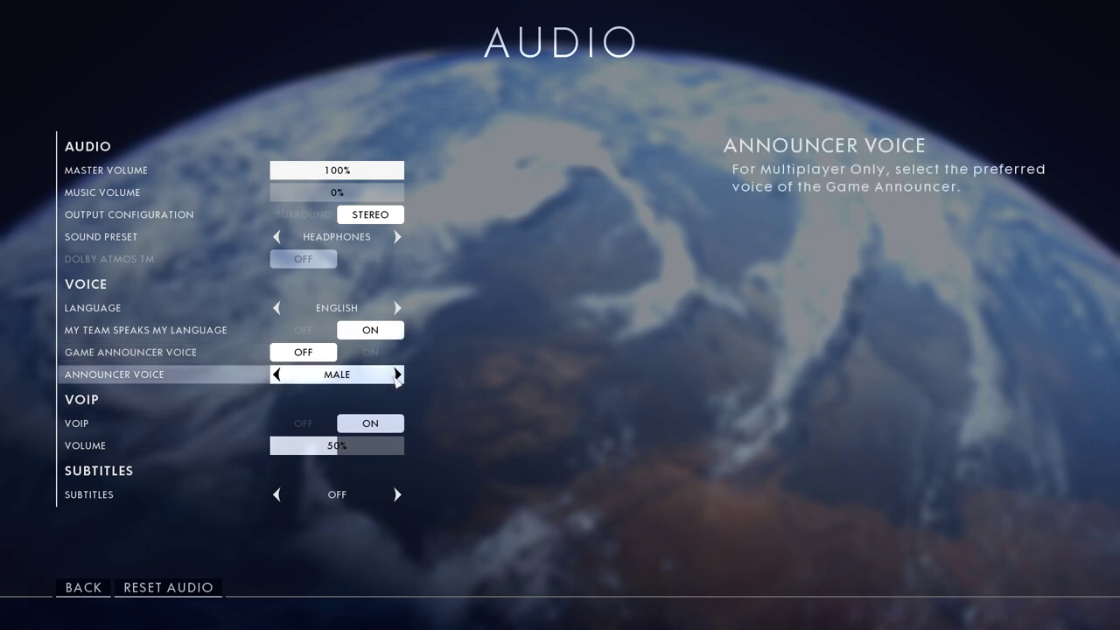
# Step: Cycle the Announcer Voice through its choices back to Male
pyautogui.click(397, 375)
pyautogui.click(397, 375)
pyautogui.click(398, 374)
pyautogui.click(398, 374)
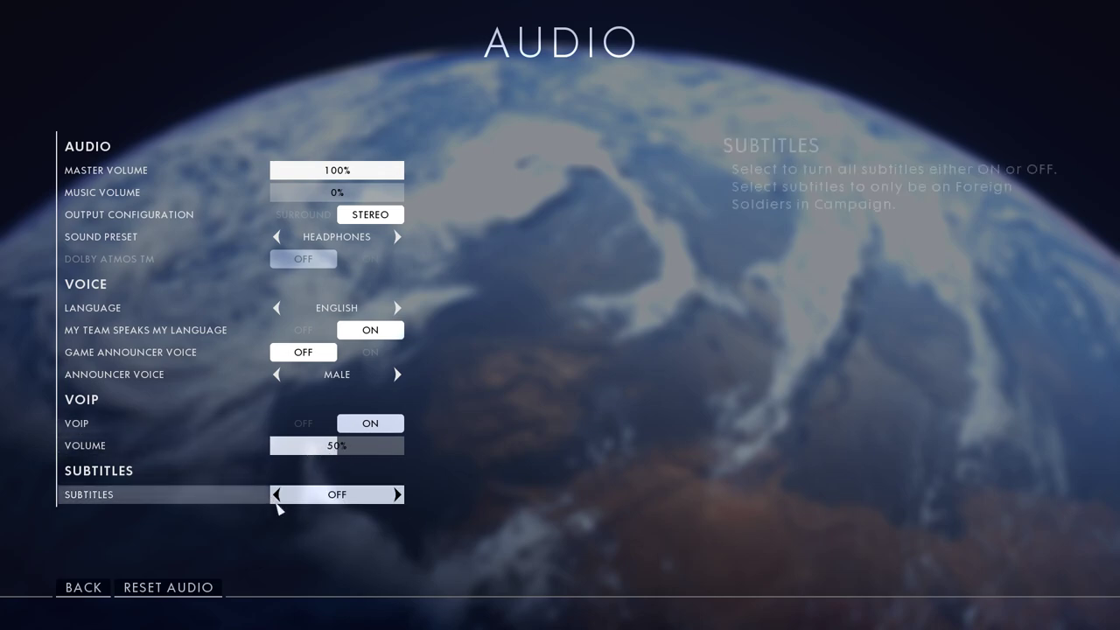
# Step: Go to the basic Video options, try a Brightness of 50% and set it to 75%
pyautogui.click(84, 587)
pyautogui.click(153, 445)
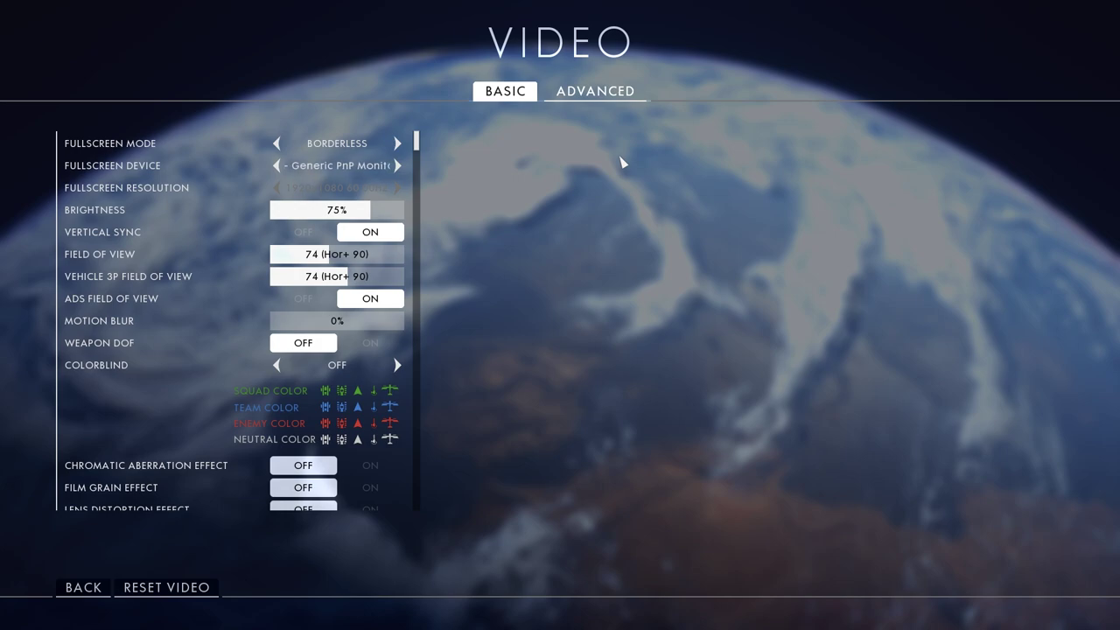
pyautogui.click(397, 142)
pyautogui.click(350, 212)
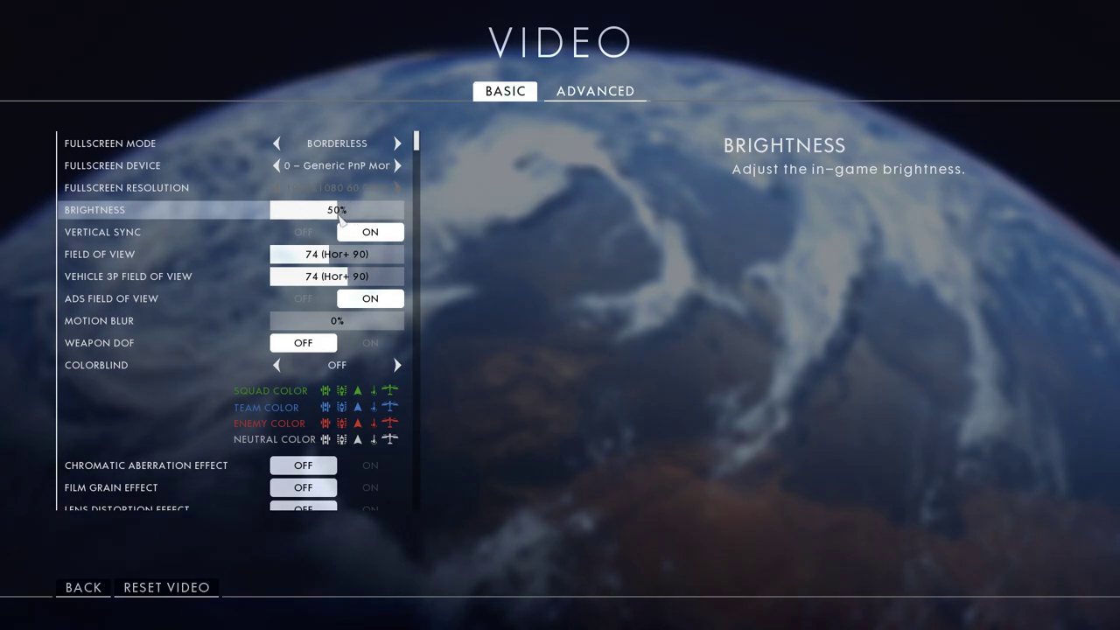
pyautogui.moveTo(339, 218); pyautogui.dragTo(380, 215)
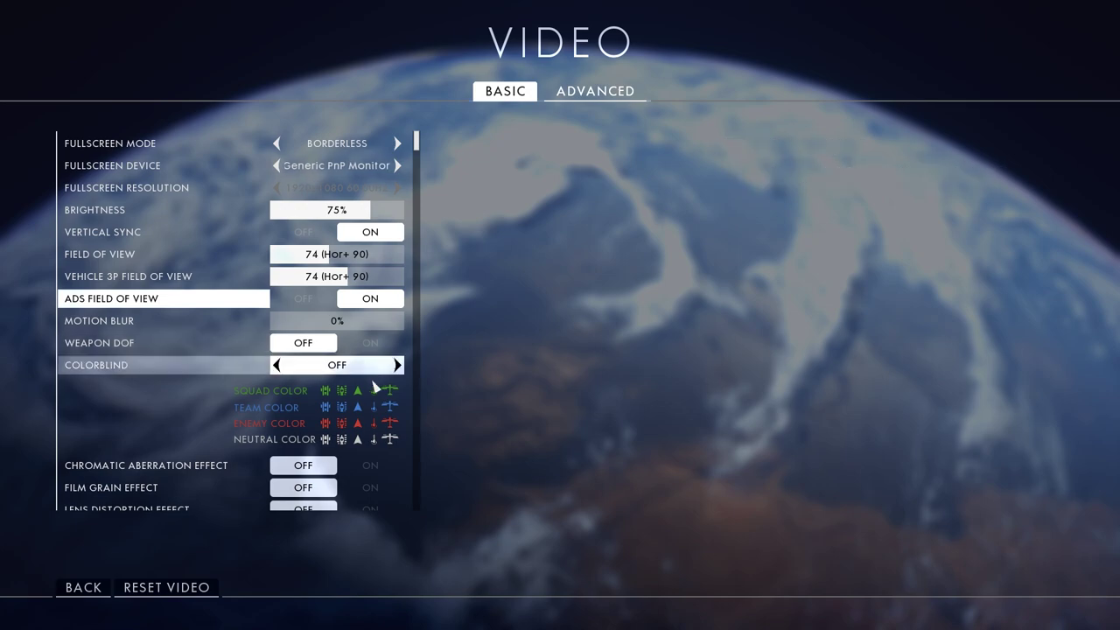
# Step: Cycle the Colorblind setting through its presets, including Custom, back to Off
pyautogui.scroll(-1, 382, 371)
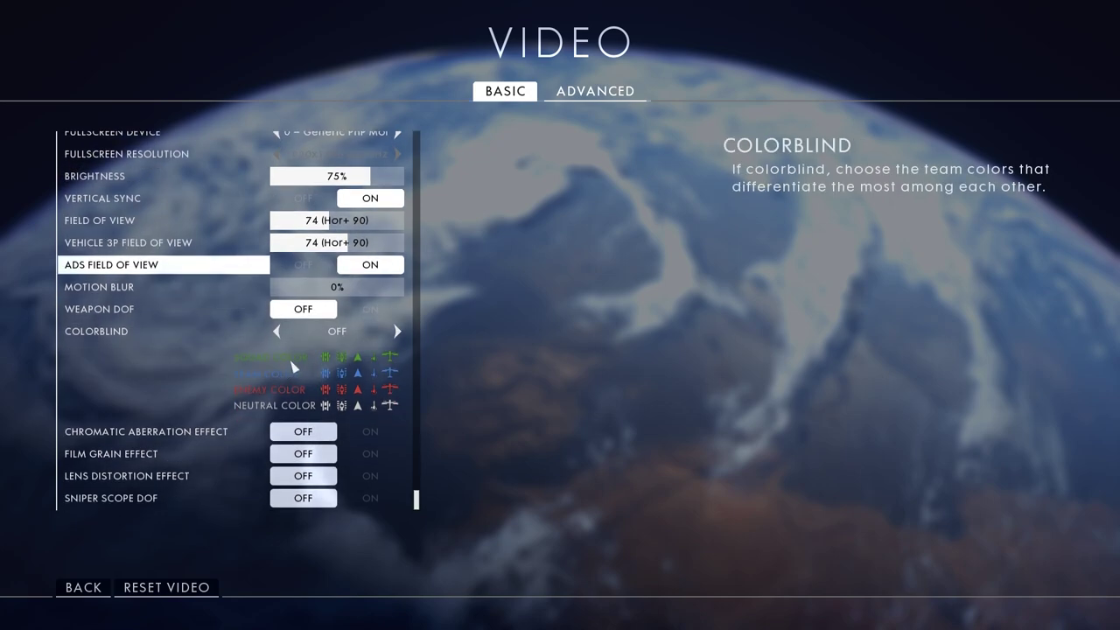
pyautogui.click(398, 331)
pyautogui.click(398, 331)
pyautogui.click(398, 331)
pyautogui.click(398, 331)
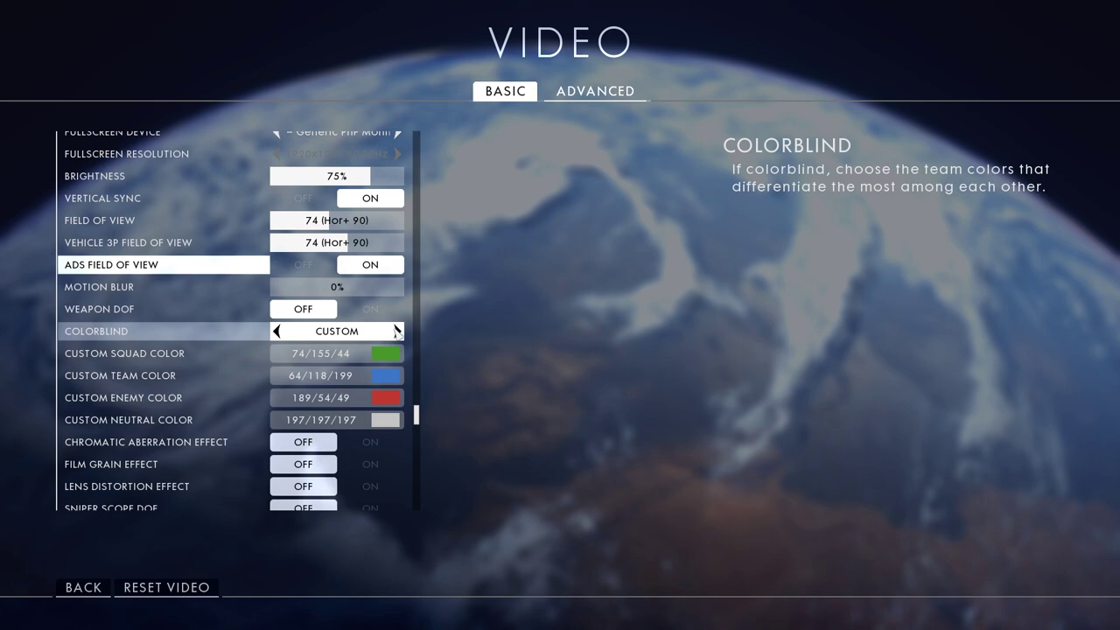
pyautogui.click(398, 331)
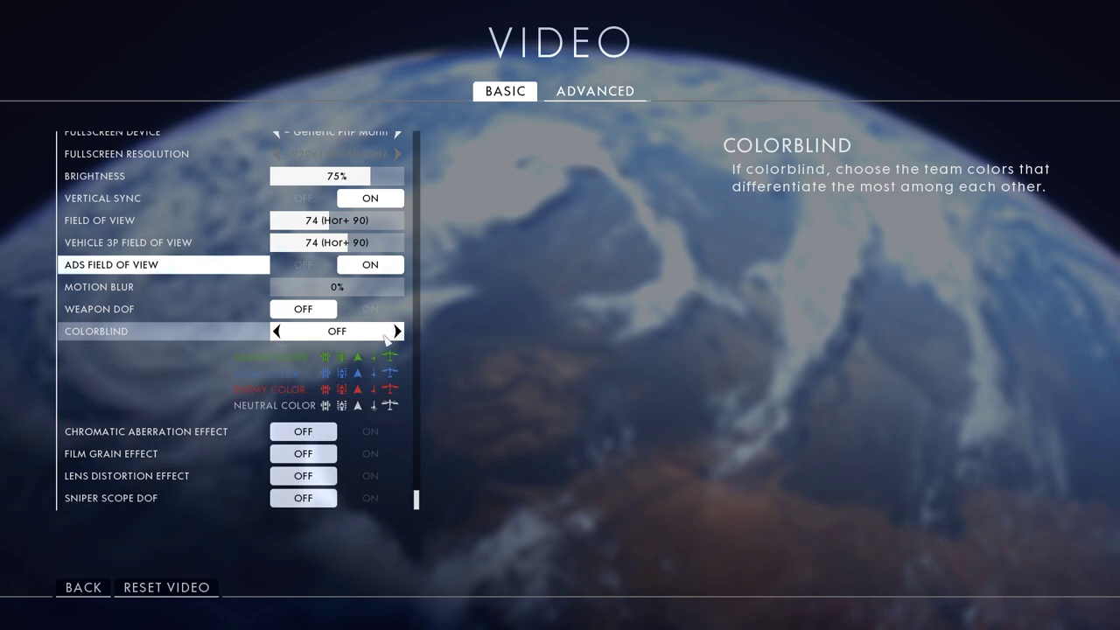
# Step: Go to the Advanced video options and try the Resolution Scale slider, keeping it at 100%
pyautogui.click(634, 96)
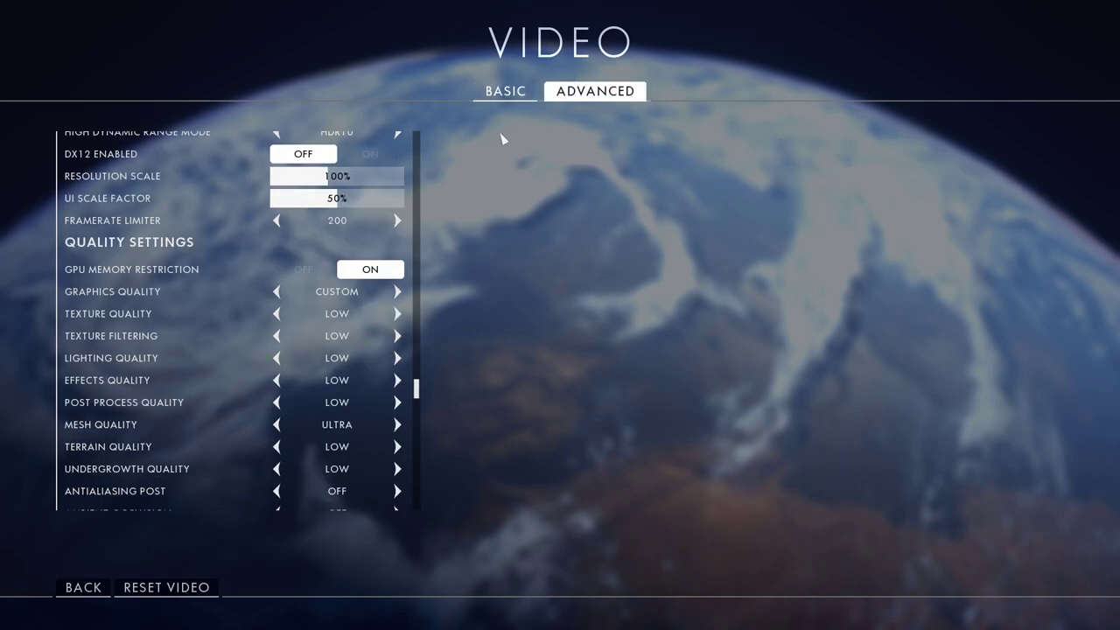
pyautogui.scroll(2, 215, 202)
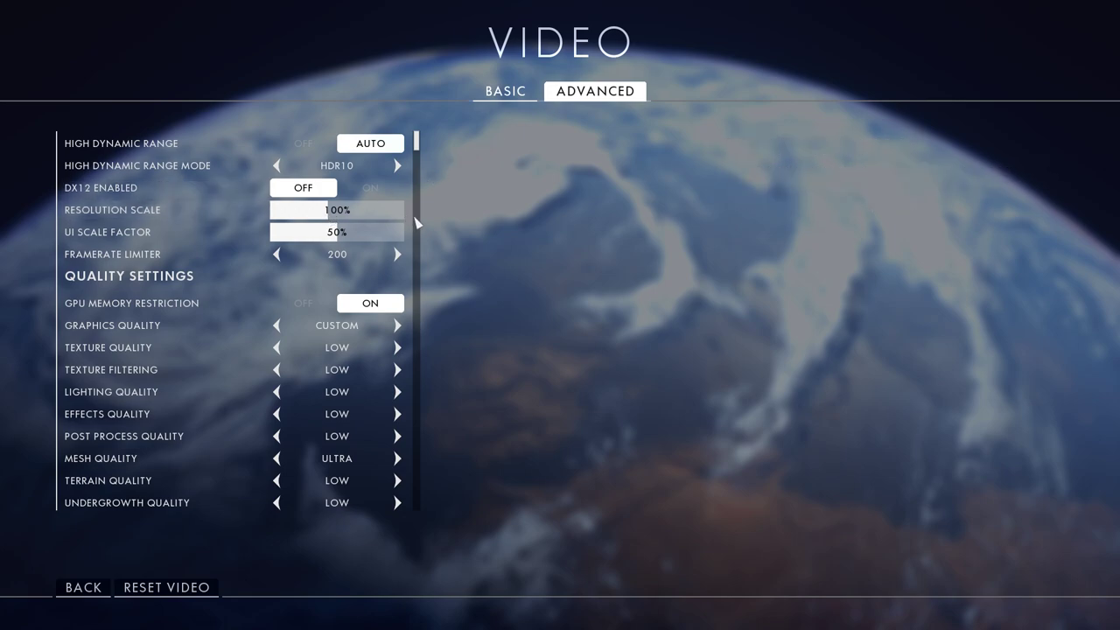
pyautogui.click(346, 220)
pyautogui.moveTo(344, 219)
pyautogui.mouseDown()
pyautogui.moveTo(268, 221)
pyautogui.moveTo(329, 220)
pyautogui.mouseUp()
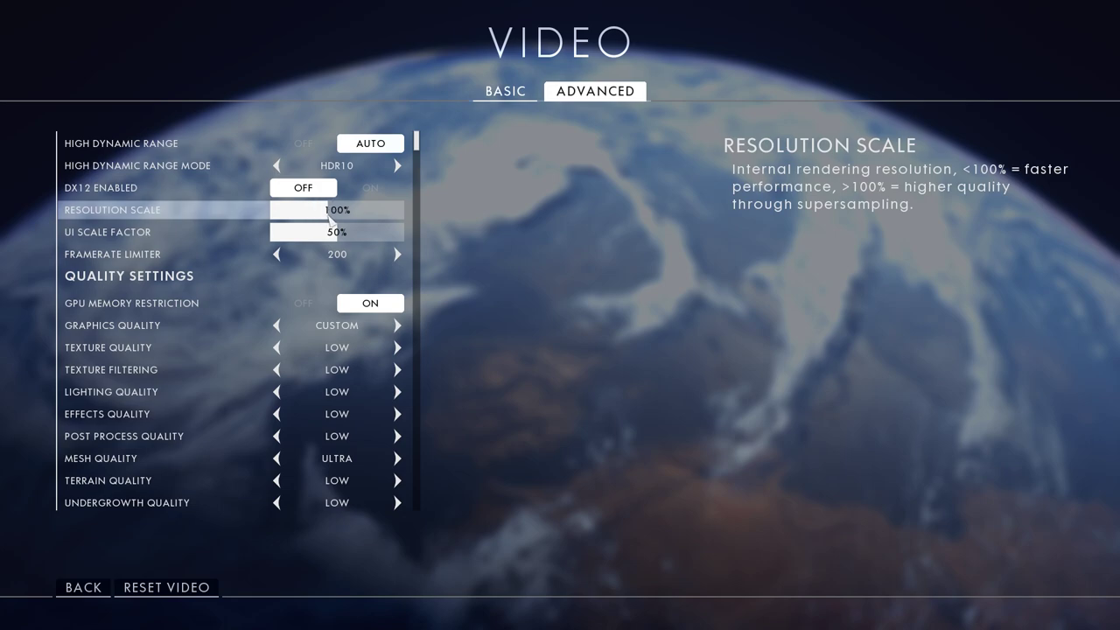
# Step: Switch GPU Memory Restriction off and back on, and look over the remaining Quality Settings
pyautogui.click(313, 306)
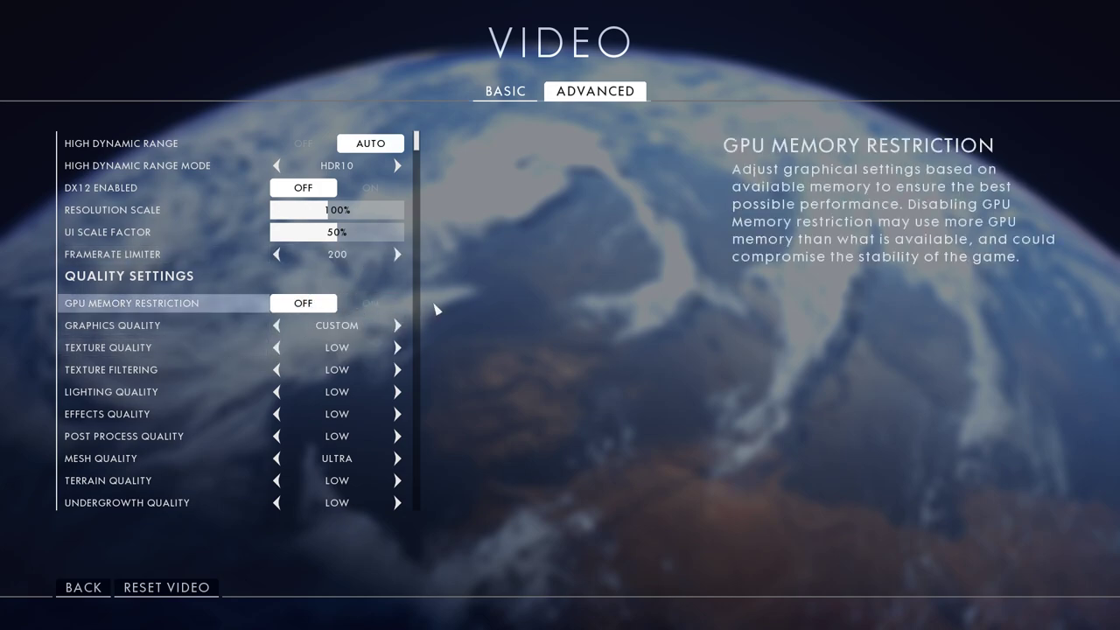
pyautogui.click(372, 305)
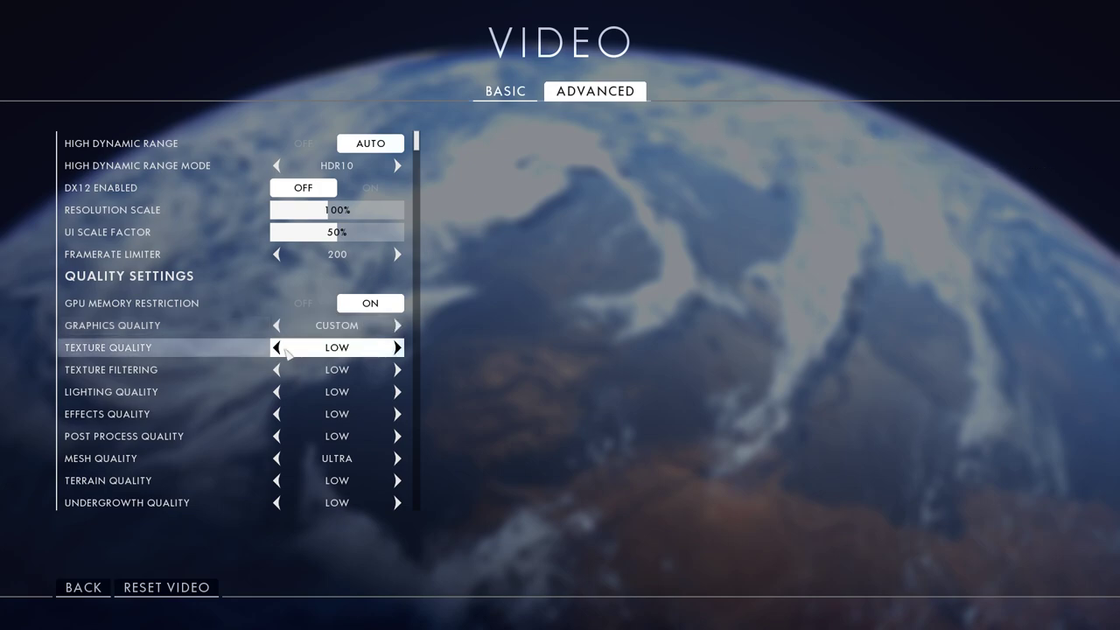
pyautogui.scroll(-2, 265, 385)
pyautogui.scroll(-1, 271, 395)
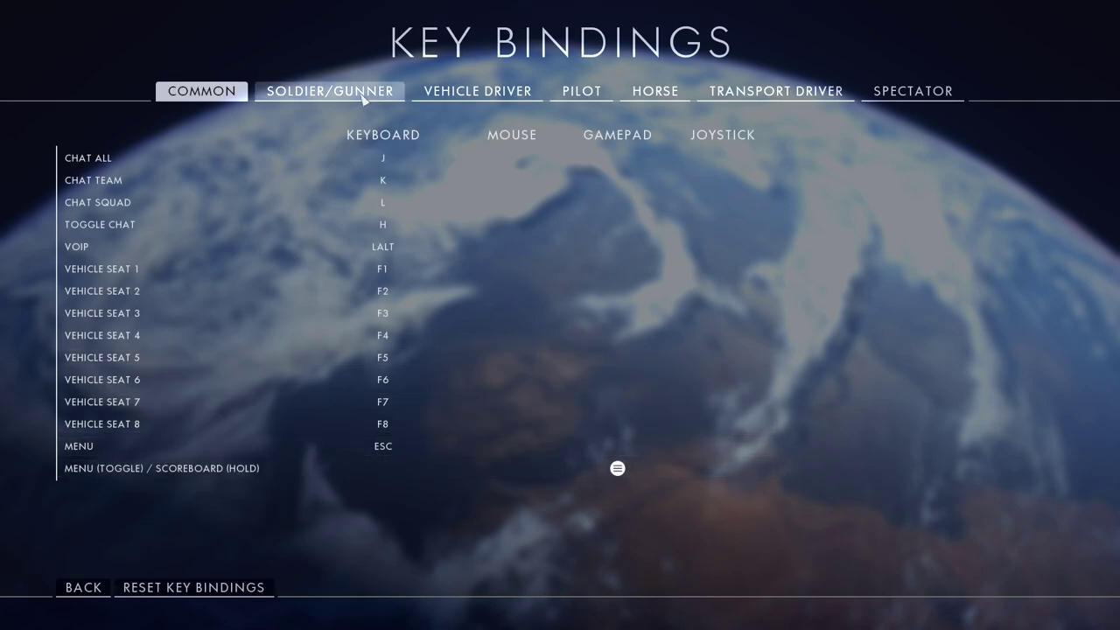
# Step: View the Vehicle Driver and Spectator key bindings and return to the options list
pyautogui.click(477, 91)
pyautogui.click(893, 94)
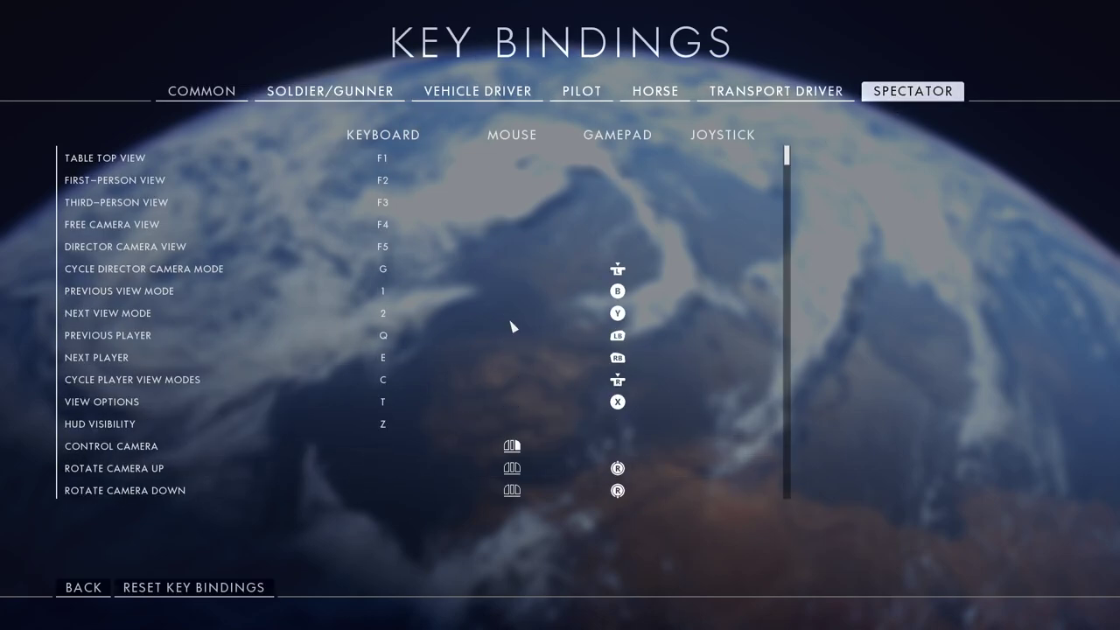
pyautogui.click(98, 590)
# Step: Reopen the Advanced video options, review the Quality Settings and return to the match
pyautogui.click(143, 443)
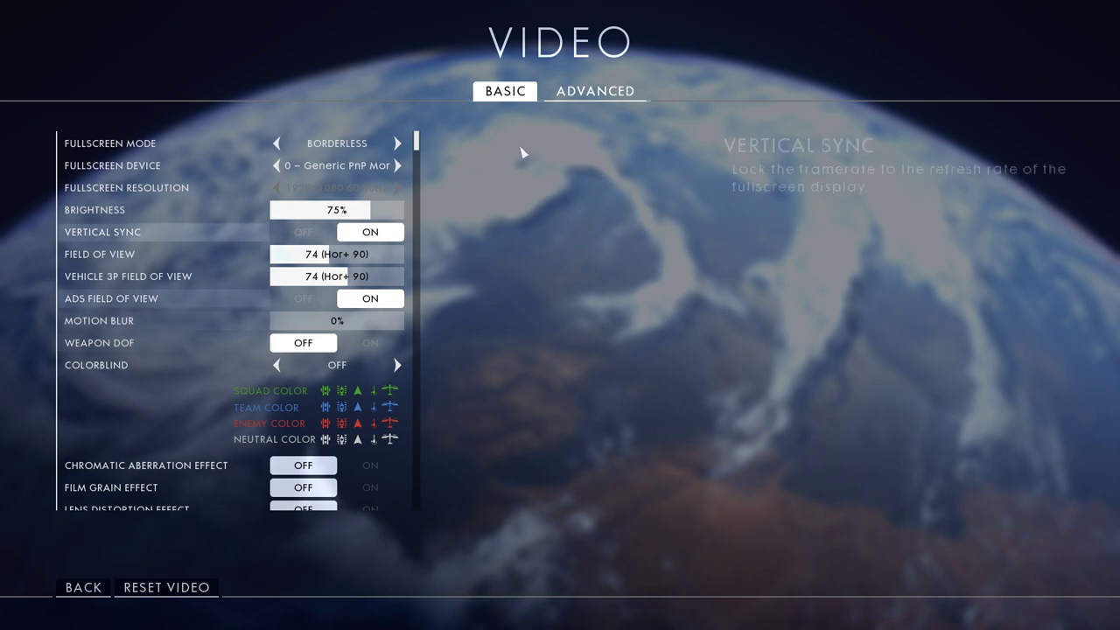
pyautogui.click(595, 91)
pyautogui.scroll(-2, 213, 380)
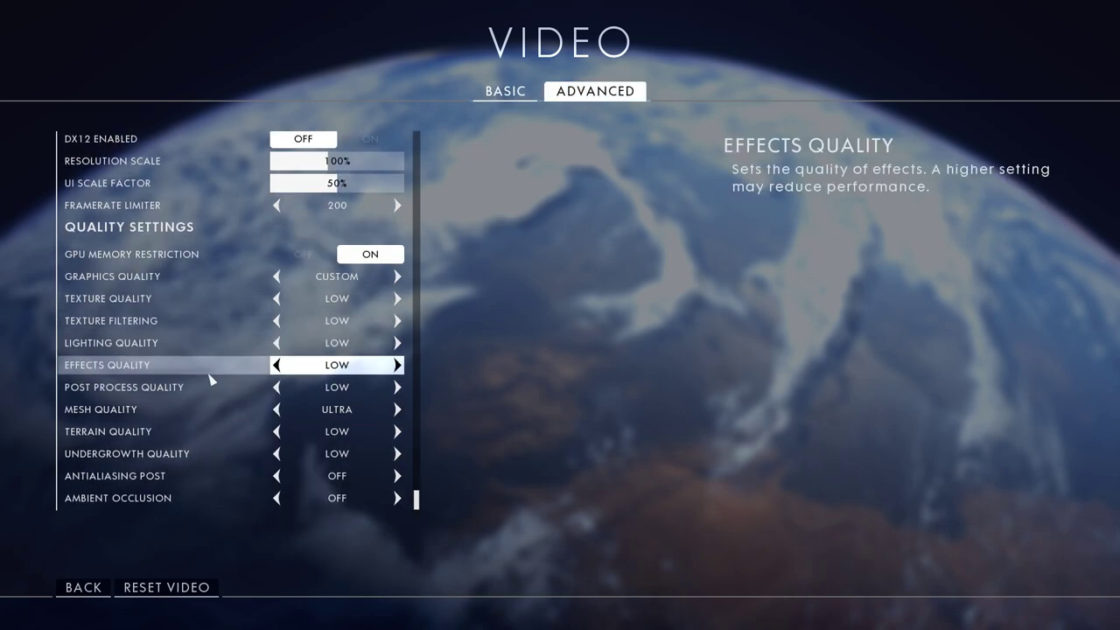
pyautogui.click(79, 588)
pyautogui.press('Escape')
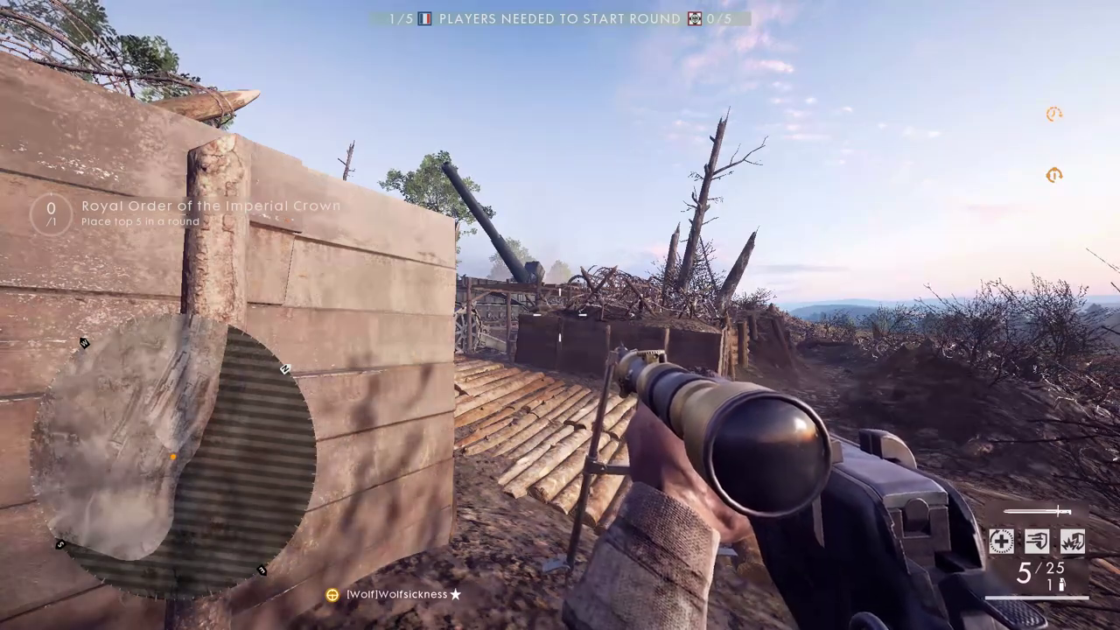
# Step: Sprint across the muddy ground of the map to view the graphics and minimap in play
pyautogui.press('w')
pyautogui.press('shift')
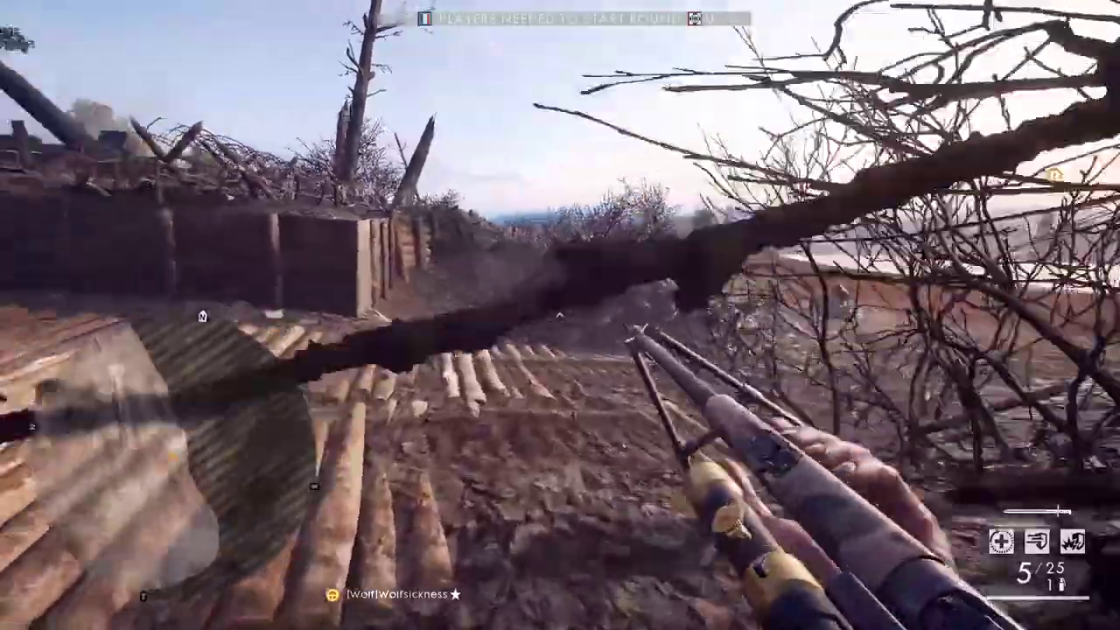
pyautogui.press('w')
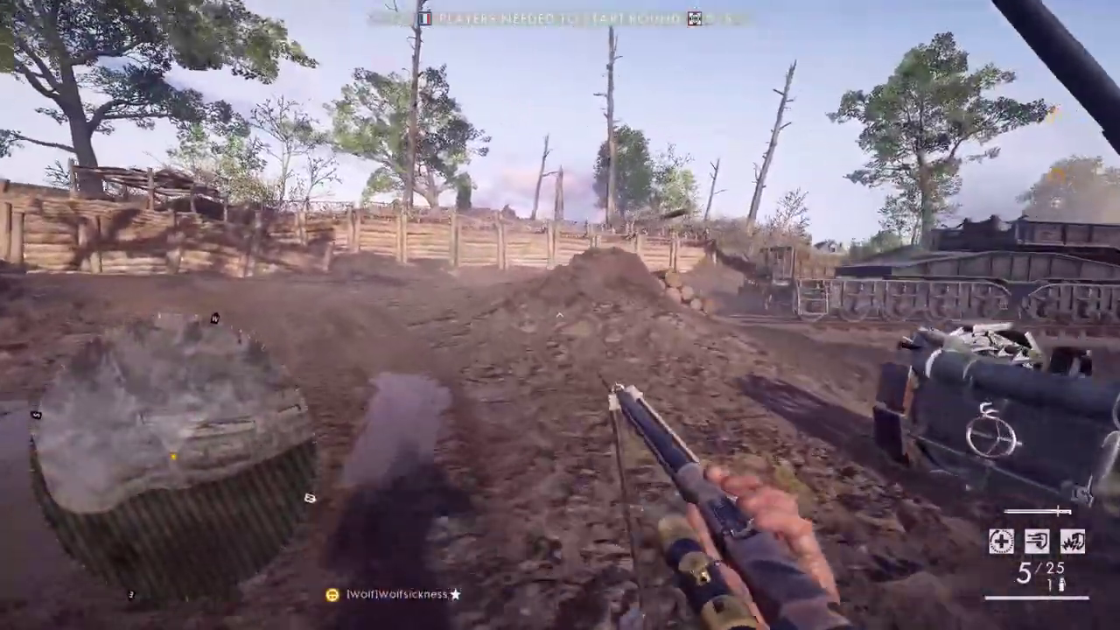
pyautogui.press('w')
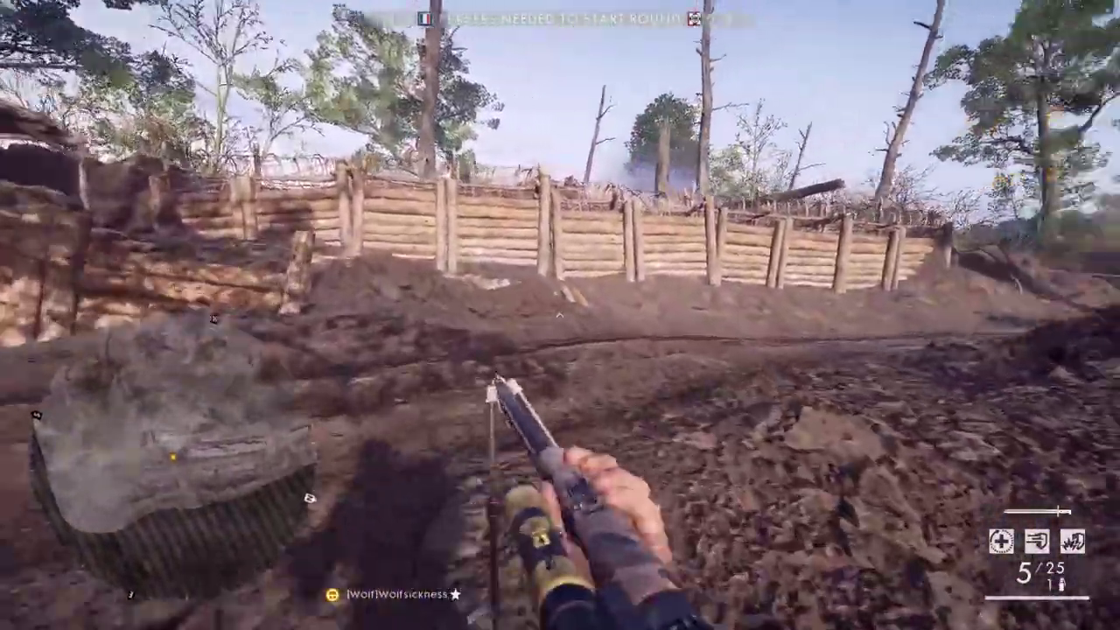
pyautogui.press('w')
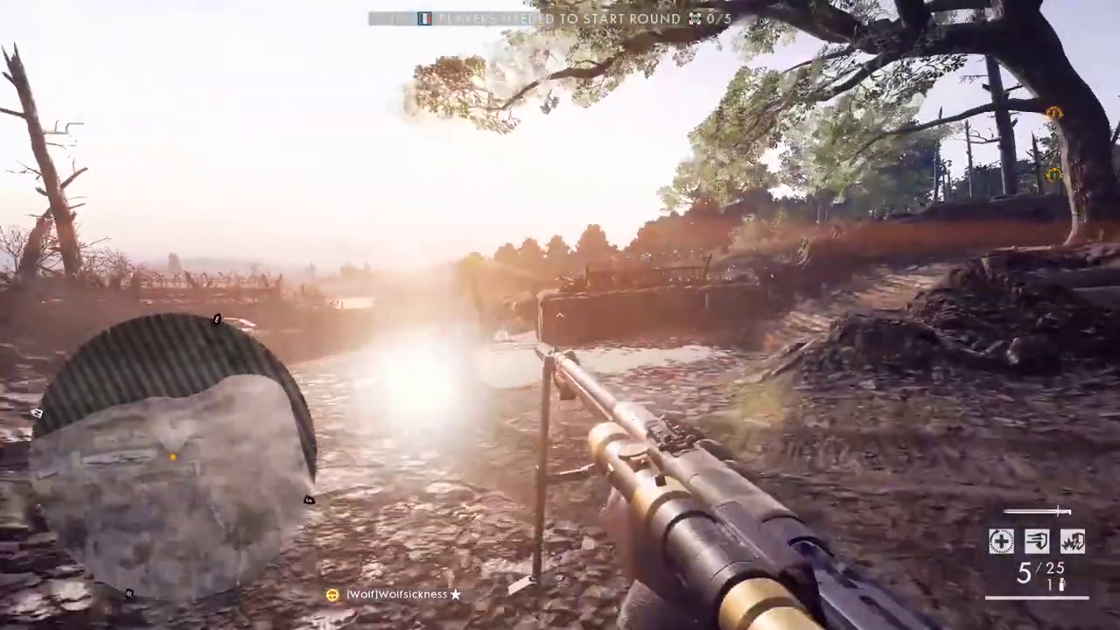
pyautogui.press('w')
# Step: Set the Minimap Size to 136% in the Gameplay options and return to the match
pyautogui.press('Escape')
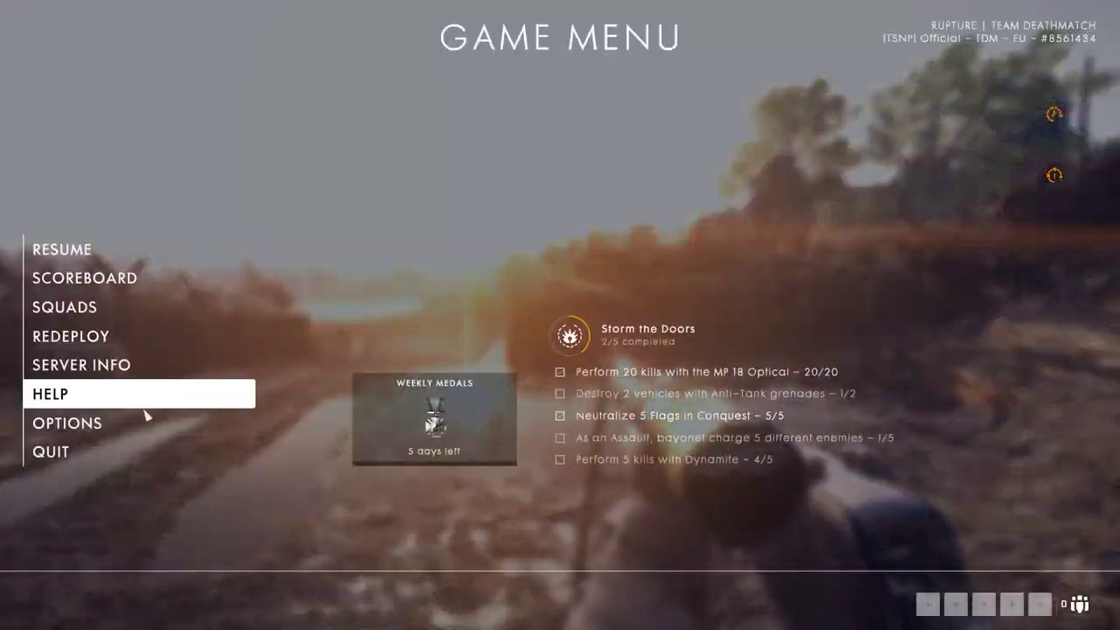
pyautogui.click(140, 422)
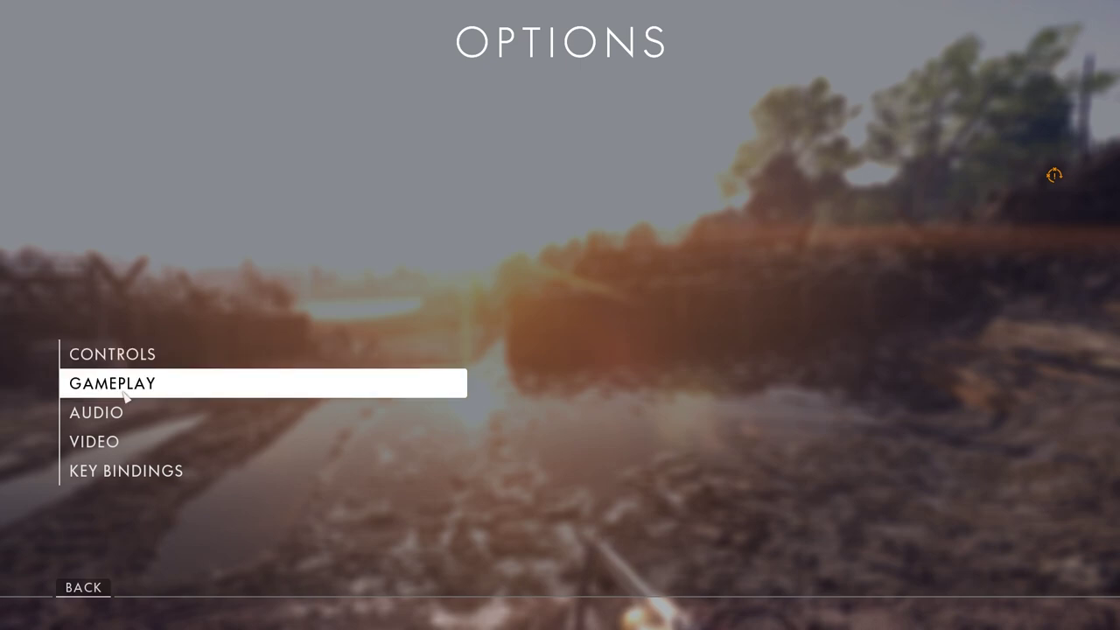
pyautogui.click(120, 443)
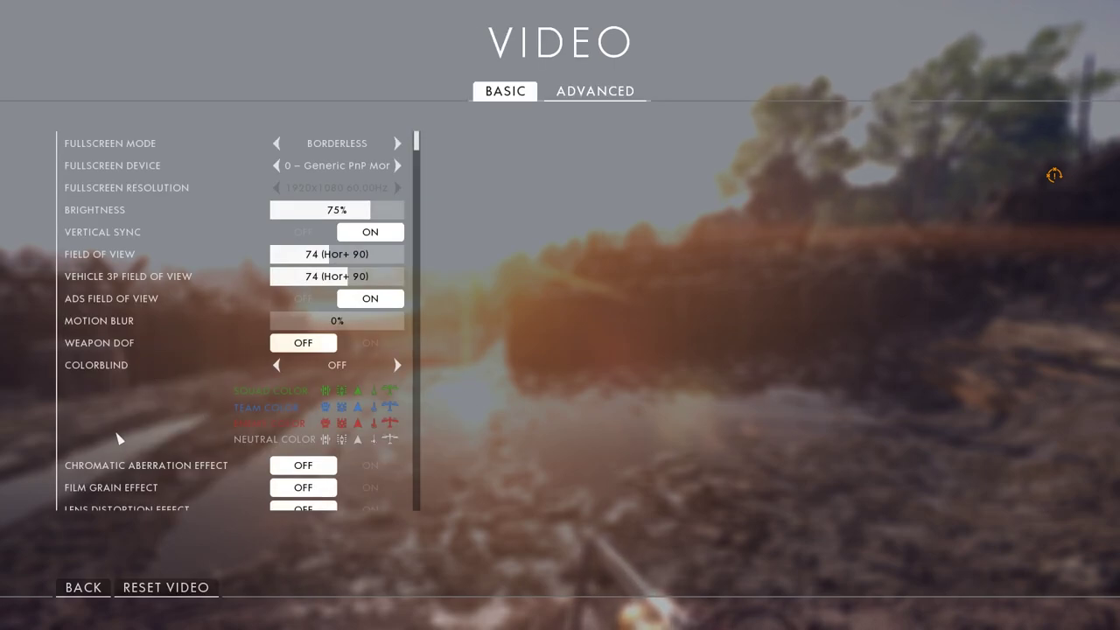
pyautogui.click(69, 588)
pyautogui.click(149, 381)
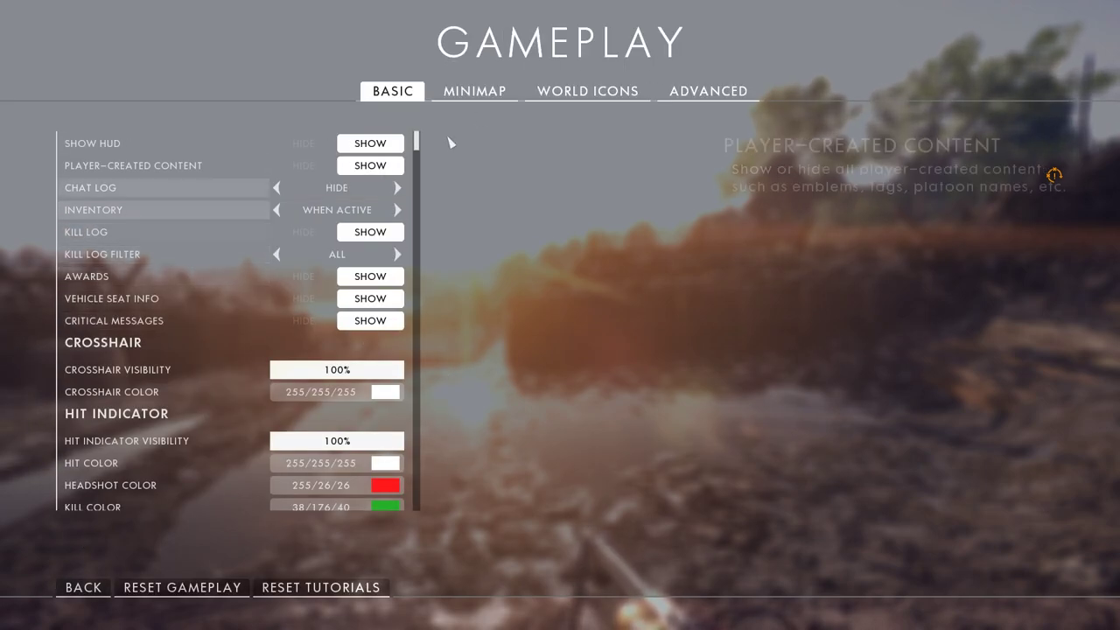
pyautogui.click(511, 95)
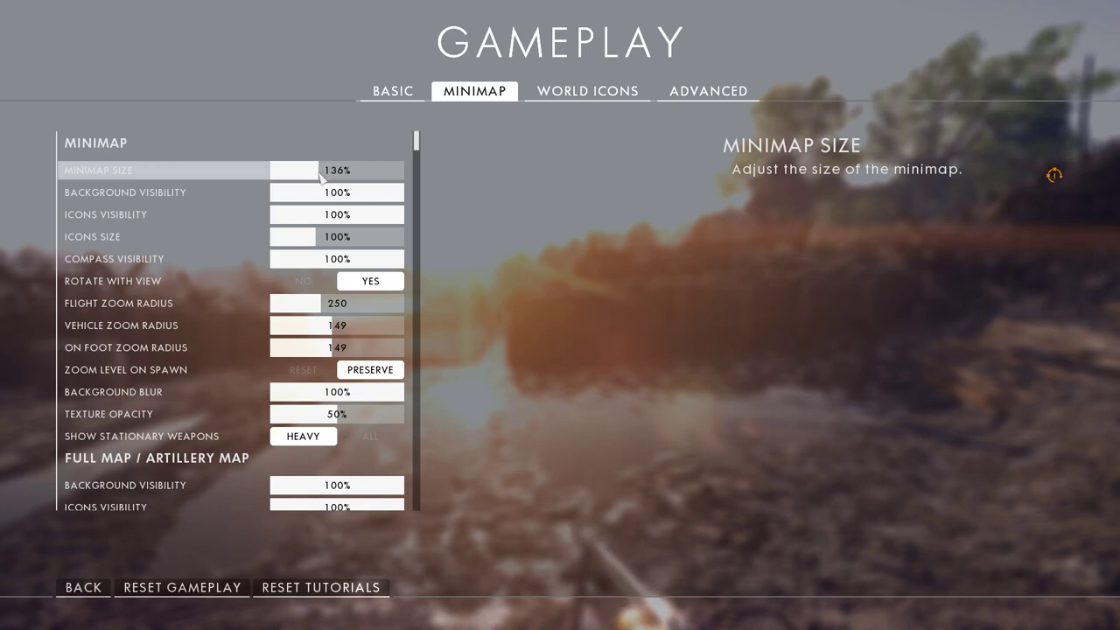
pyautogui.click(99, 586)
pyautogui.click(96, 589)
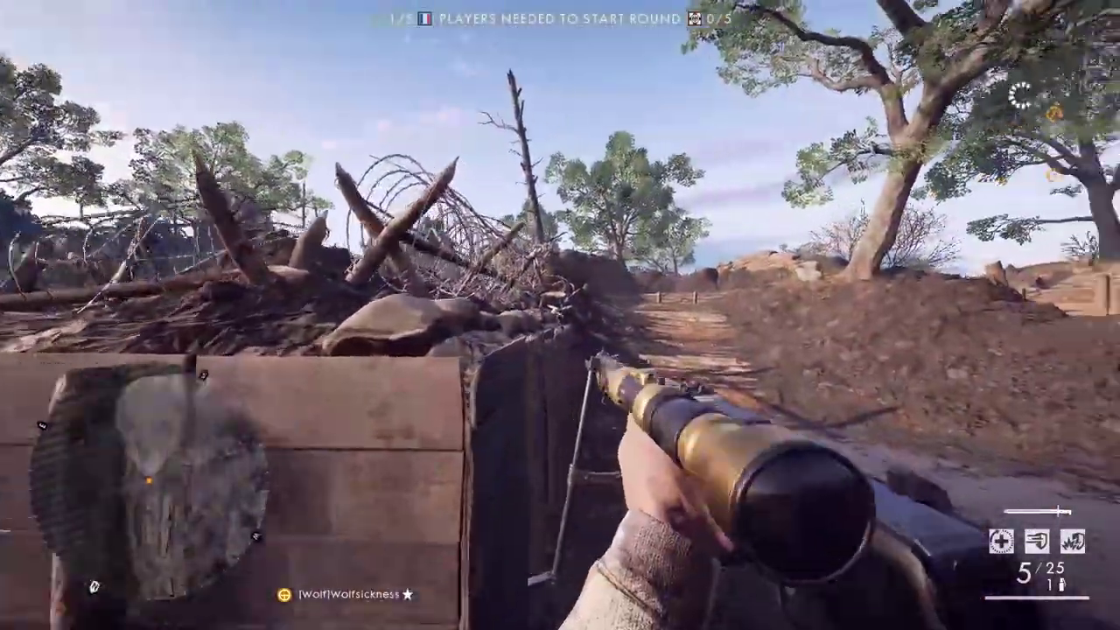
# Step: Run up the plank path and climb to the sandbags overlooking the open field
pyautogui.press('w')
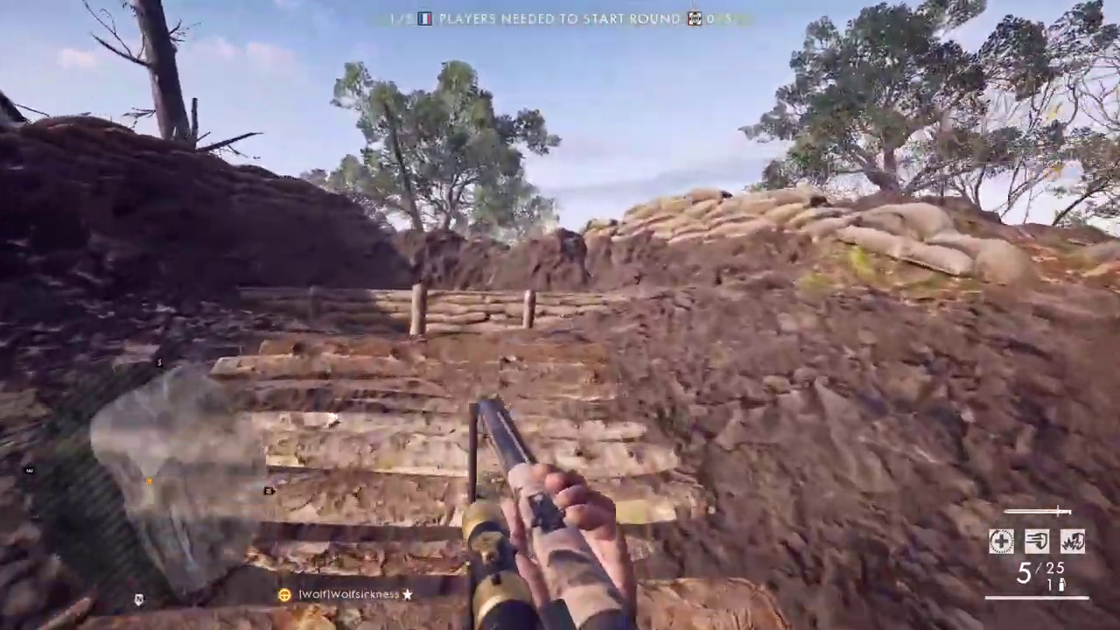
pyautogui.press('w')
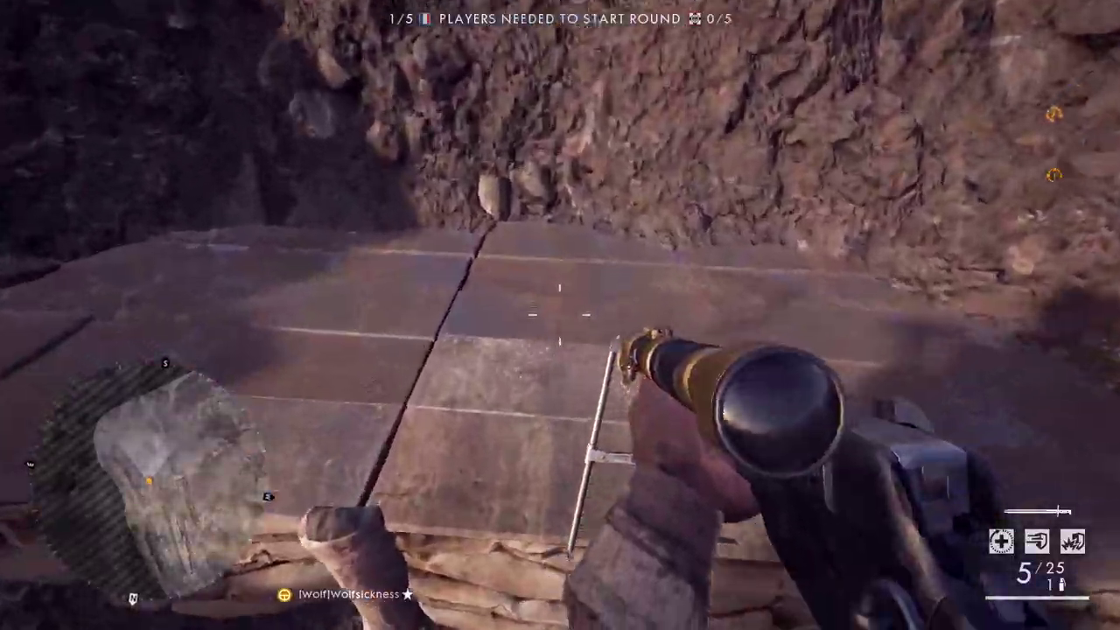
pyautogui.press('w')
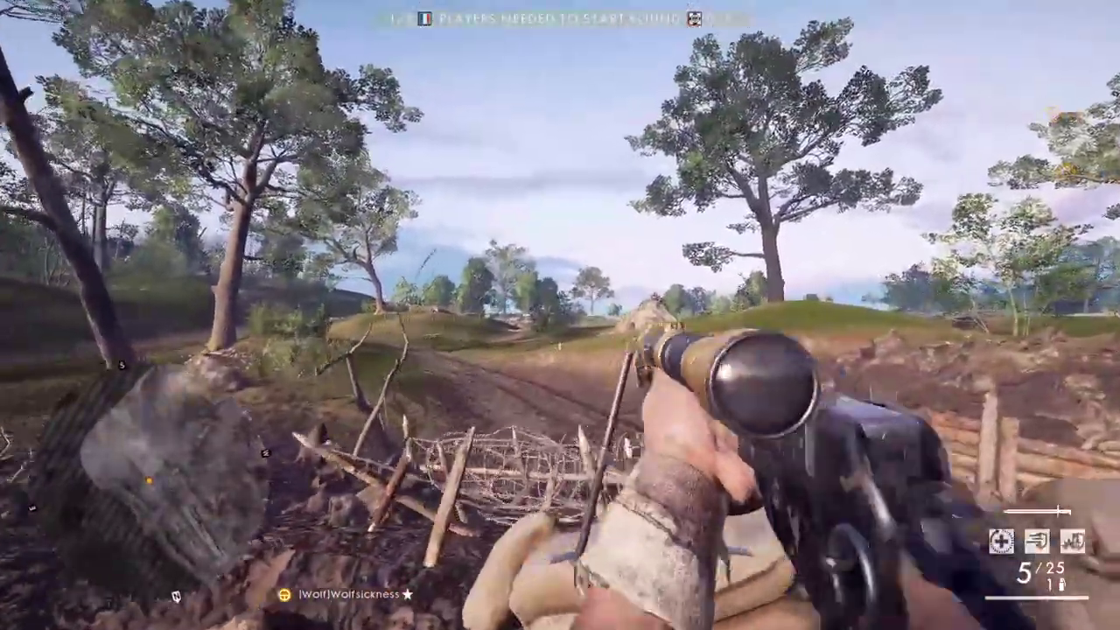
# Step: Fire three scoped rifle shots across the field from the sandbags and reload the rifle
pyautogui.rightClick(560, 315)
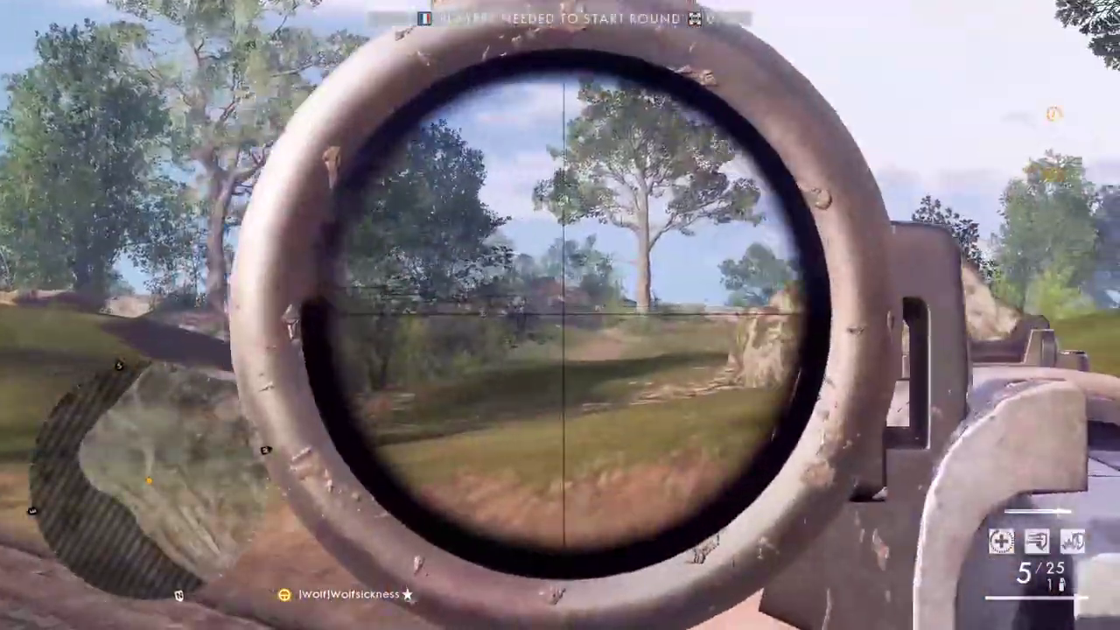
pyautogui.click(560, 315)
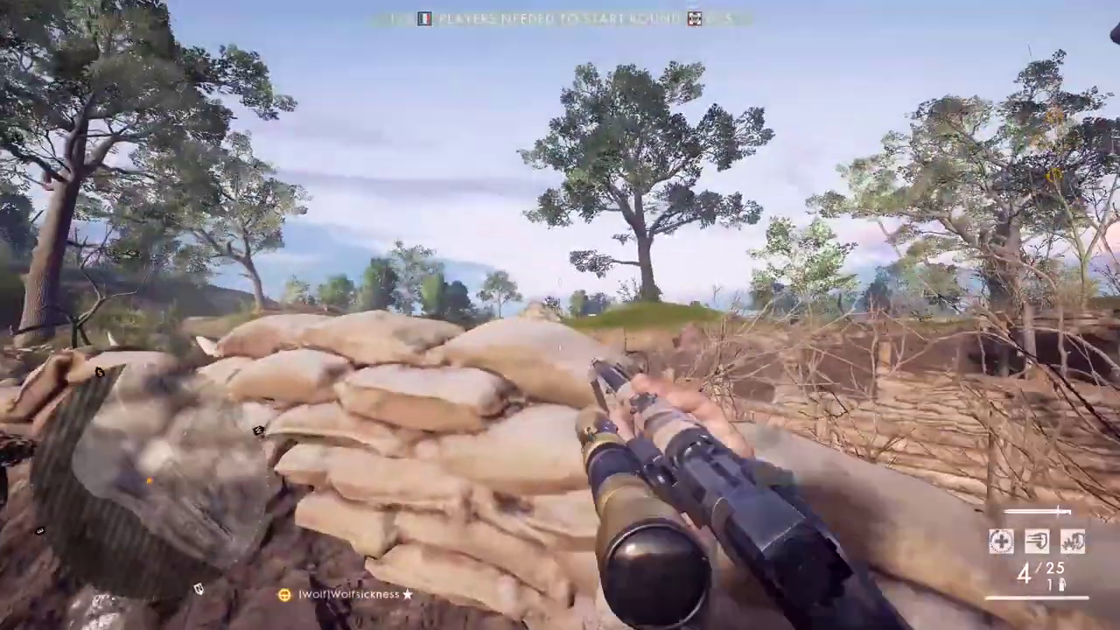
pyautogui.rightClick(561, 315)
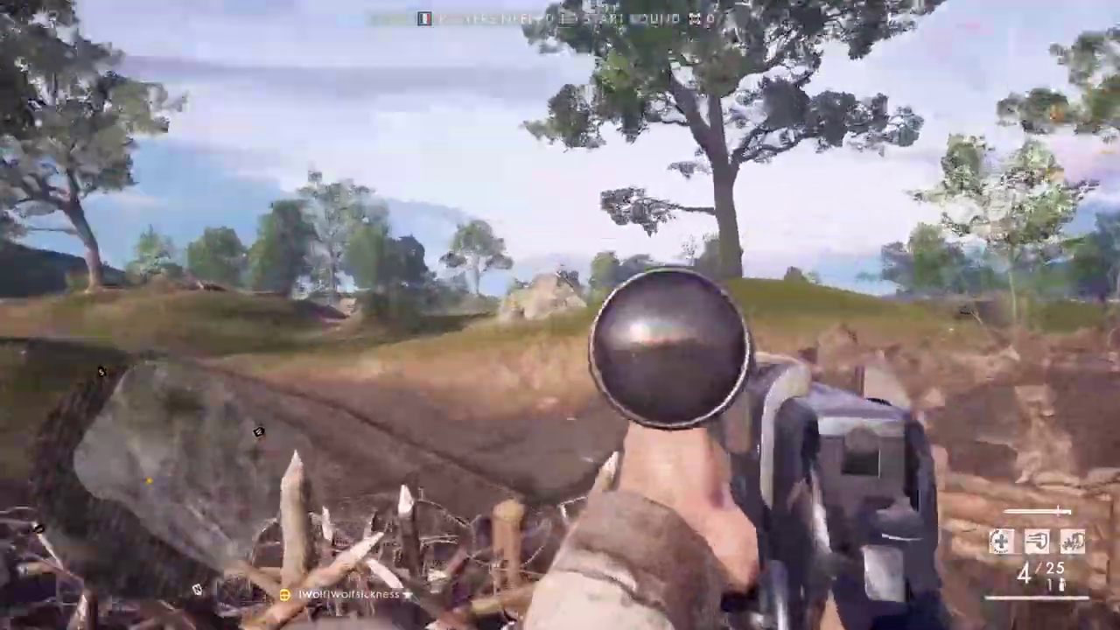
pyautogui.click(560, 316)
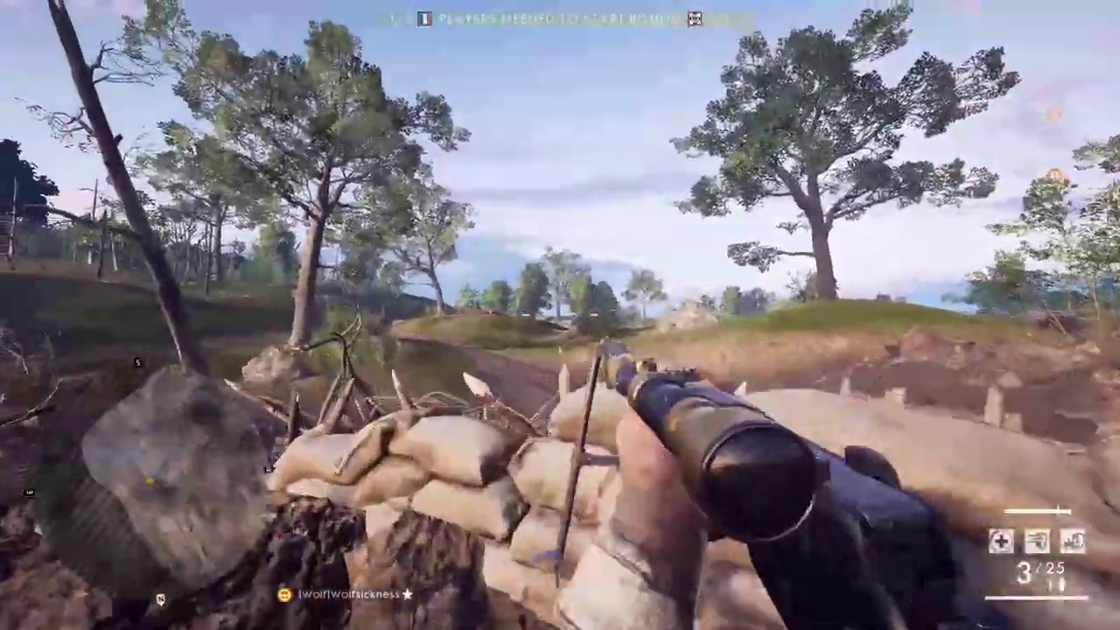
pyautogui.rightClick(560, 315)
pyautogui.click(560, 315)
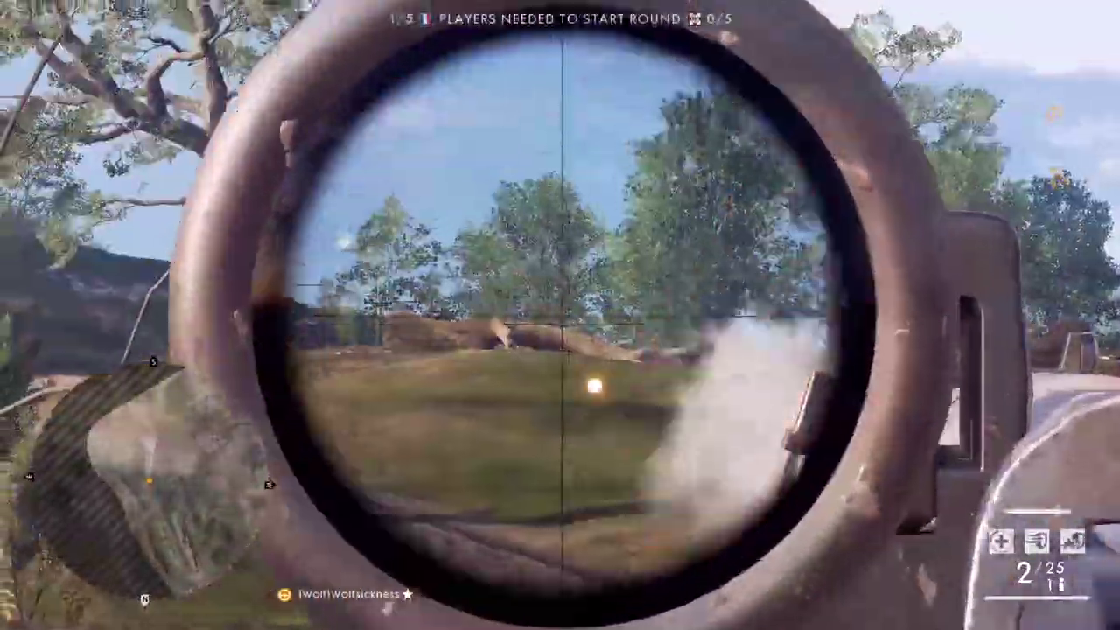
pyautogui.press('r')
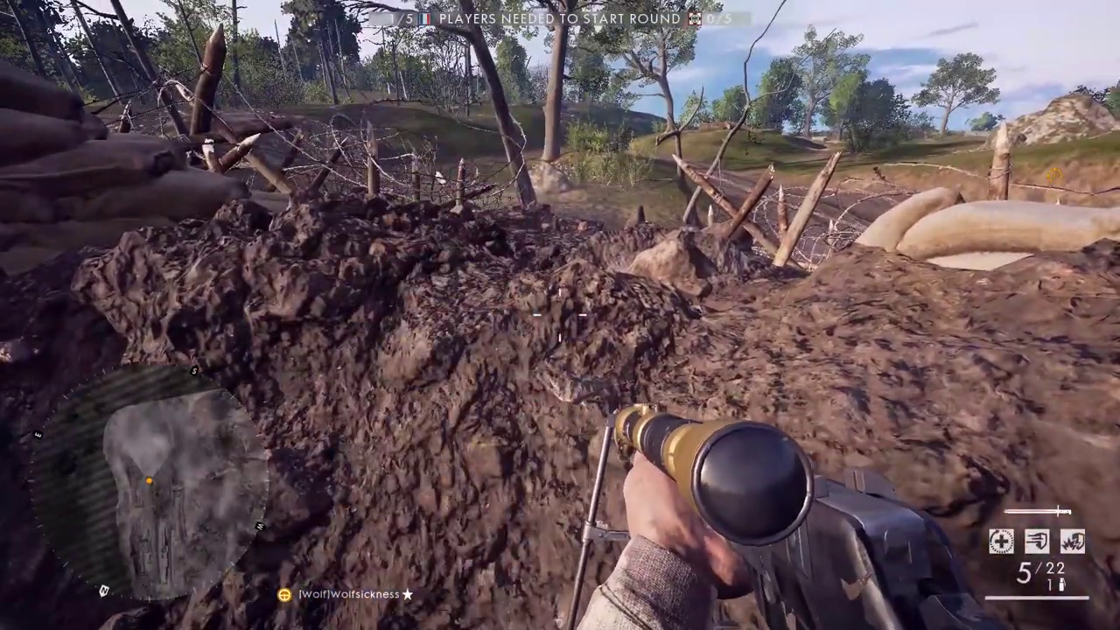
# Step: Turn Vertical Sync off in the Basic video options and return to the match
pyautogui.press('Escape')
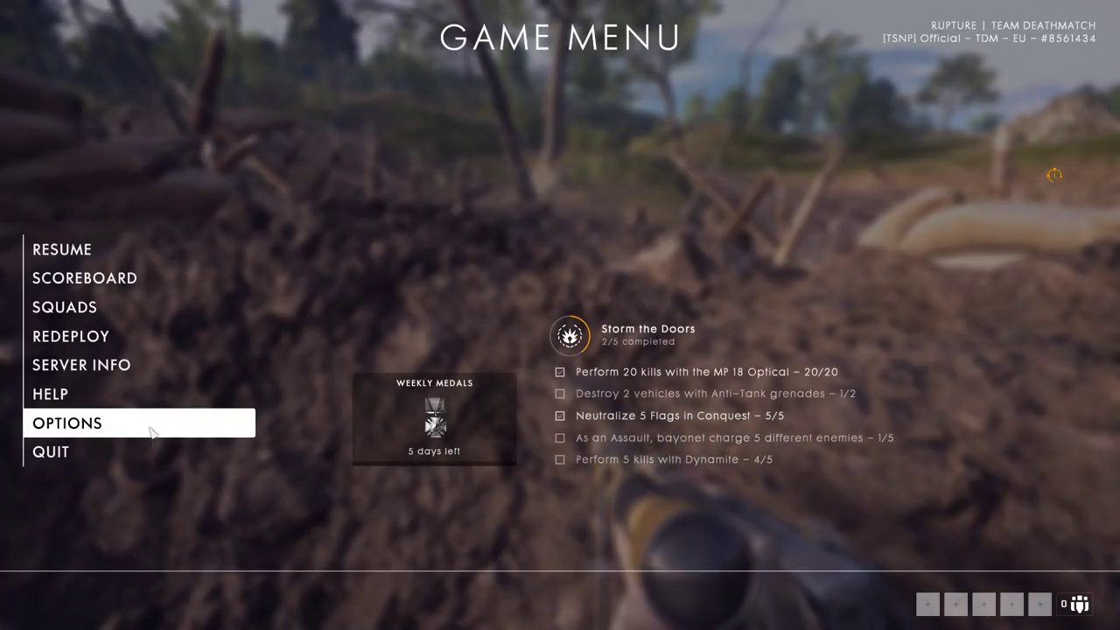
pyautogui.click(150, 425)
pyautogui.click(139, 442)
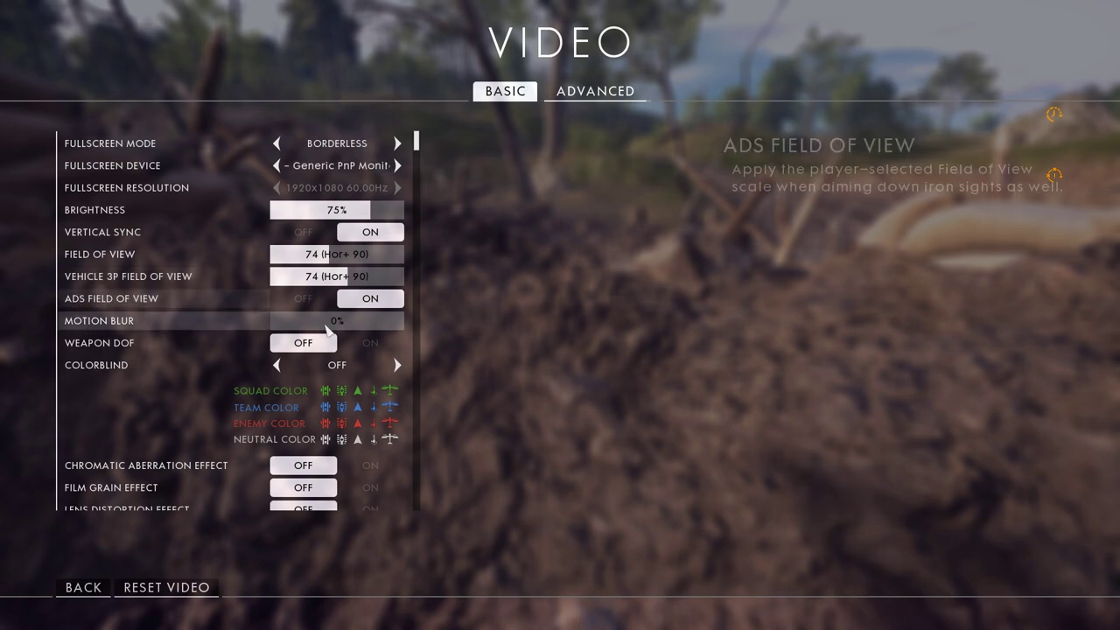
pyautogui.click(591, 98)
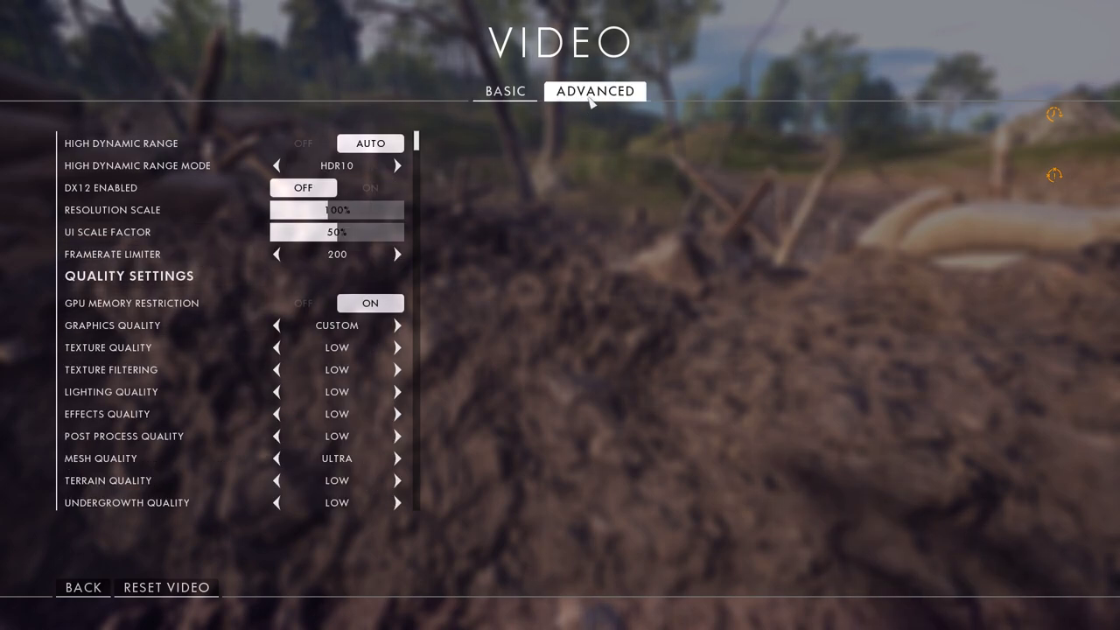
pyautogui.click(503, 98)
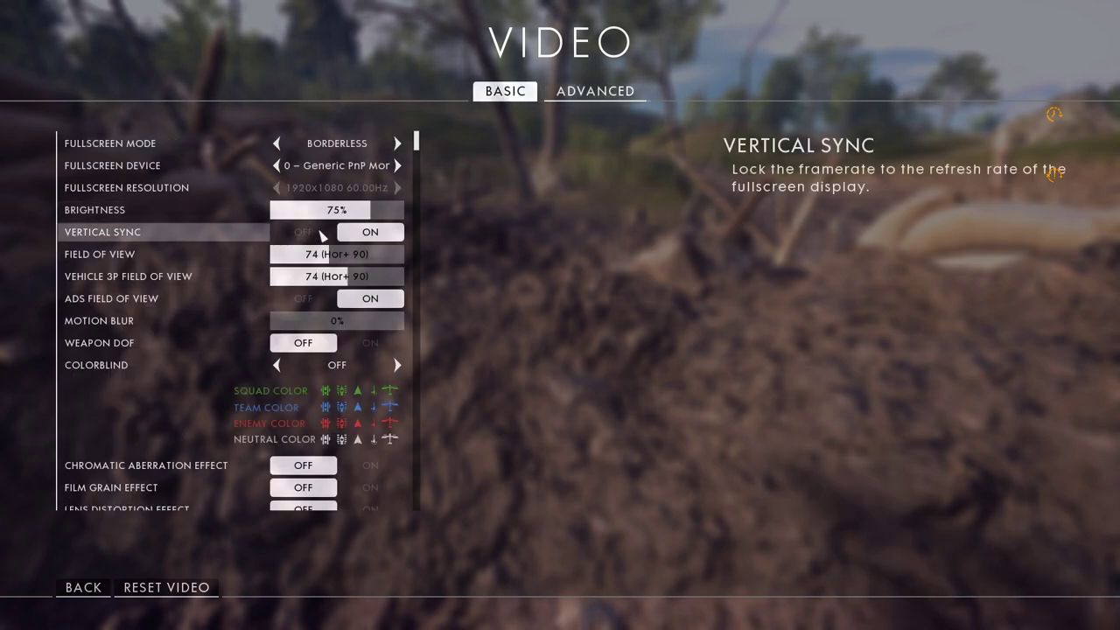
pyautogui.click(322, 235)
pyautogui.press('Escape')
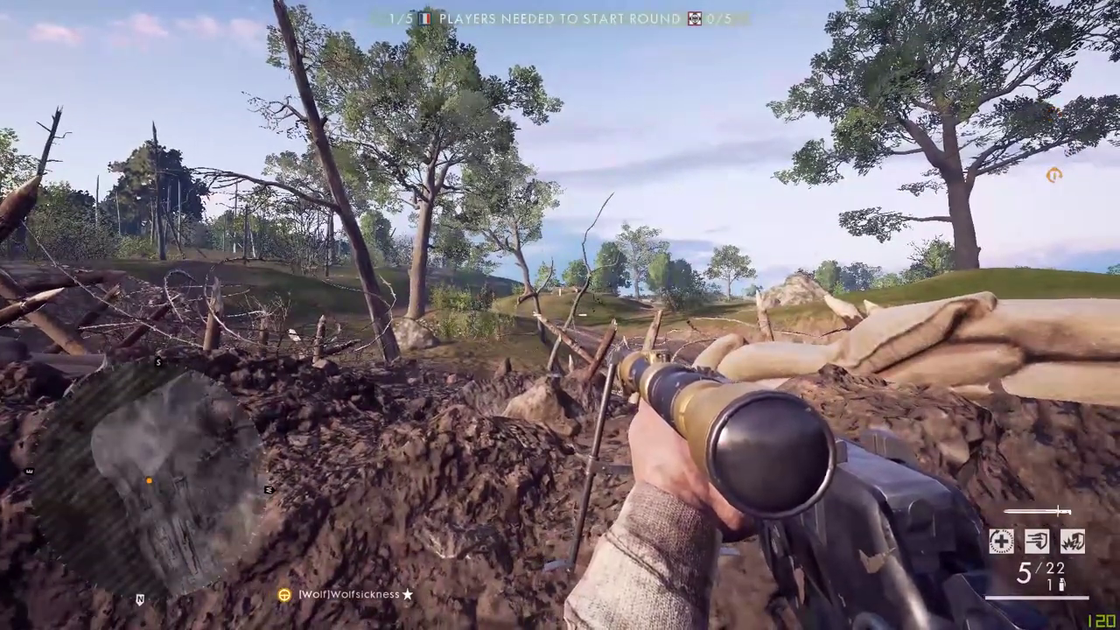
pyautogui.press('a')
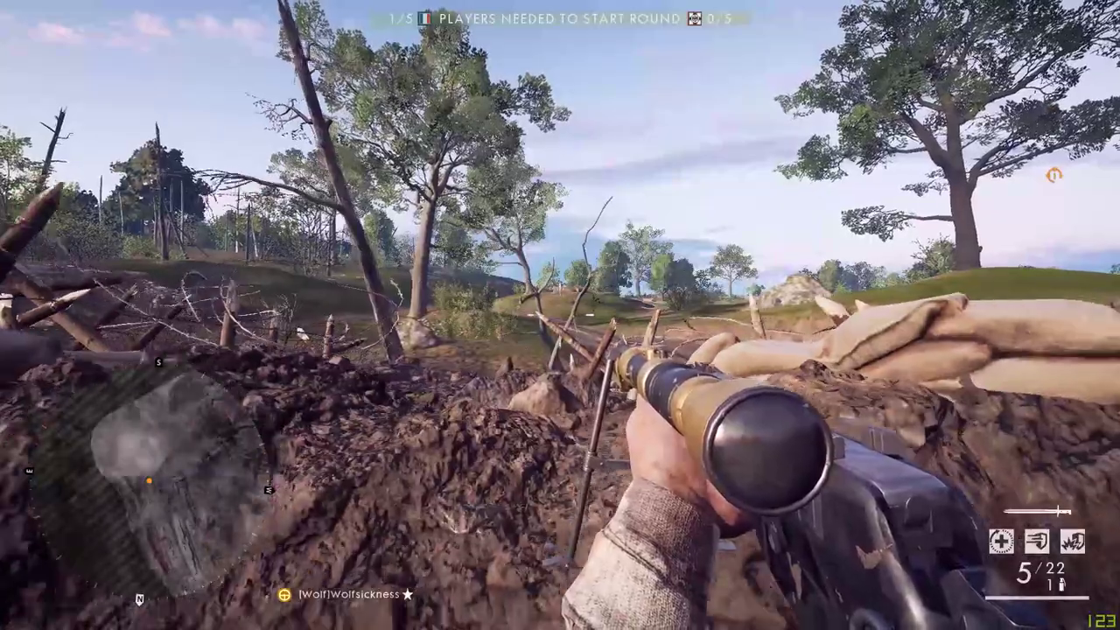
# Step: Strafe back and forth beside the sandbags and fire one unscoped rifle shot down the muddy track
pyautogui.press('d')
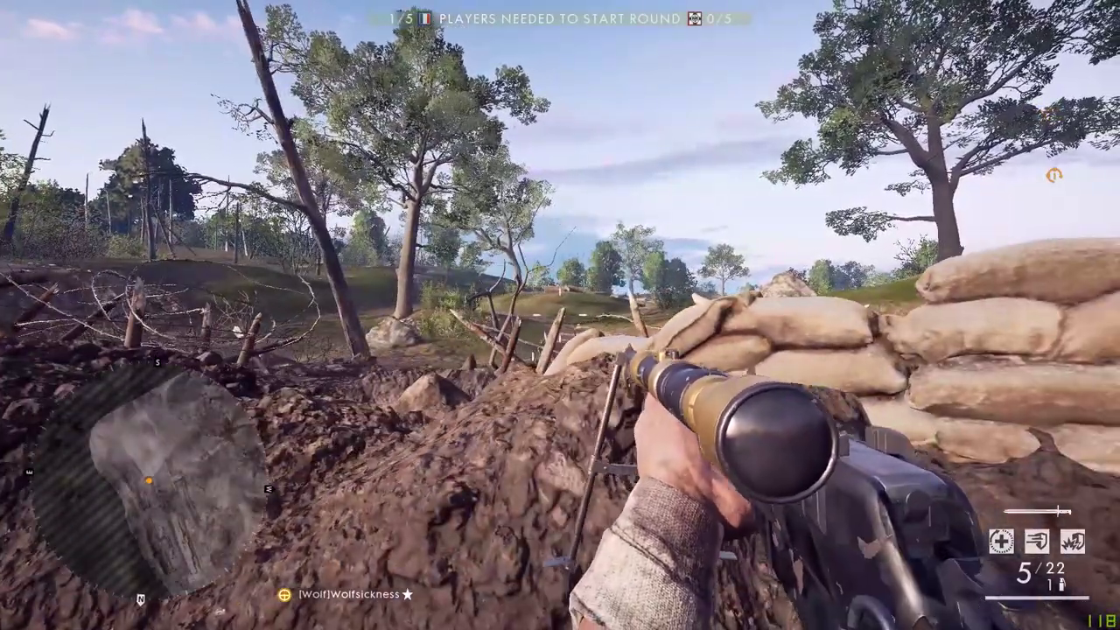
pyautogui.press('a')
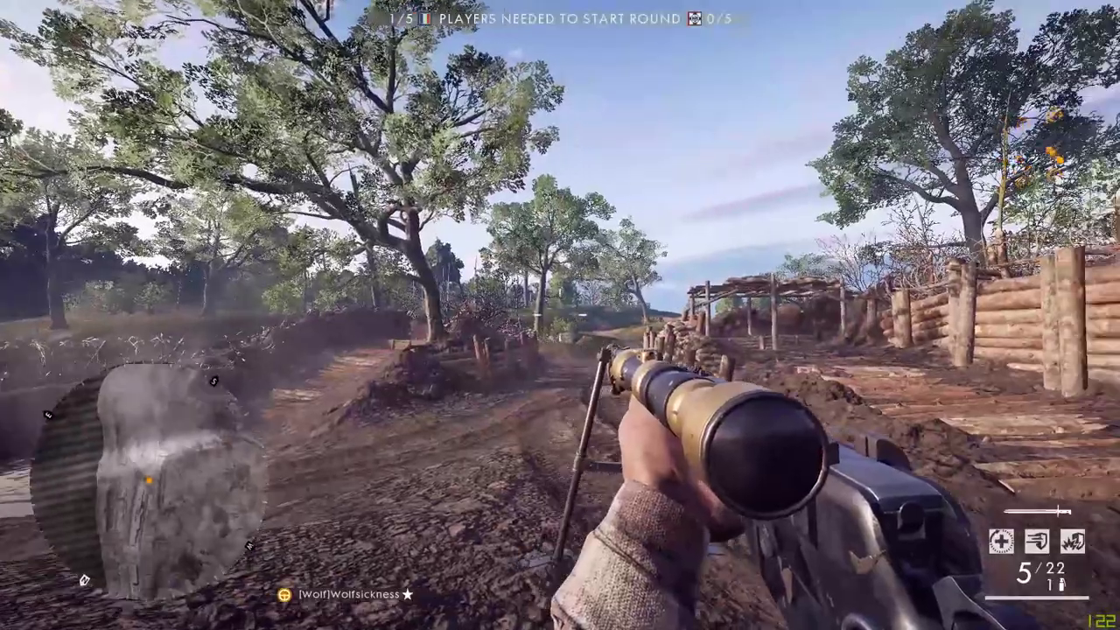
pyautogui.click(560, 313)
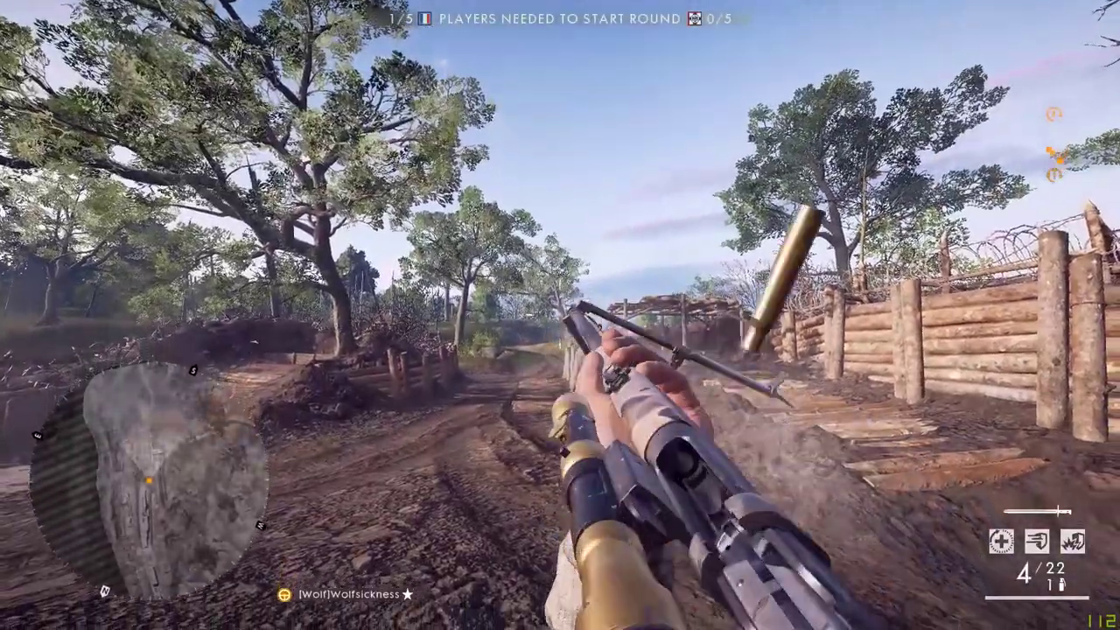
pyautogui.press('Escape')
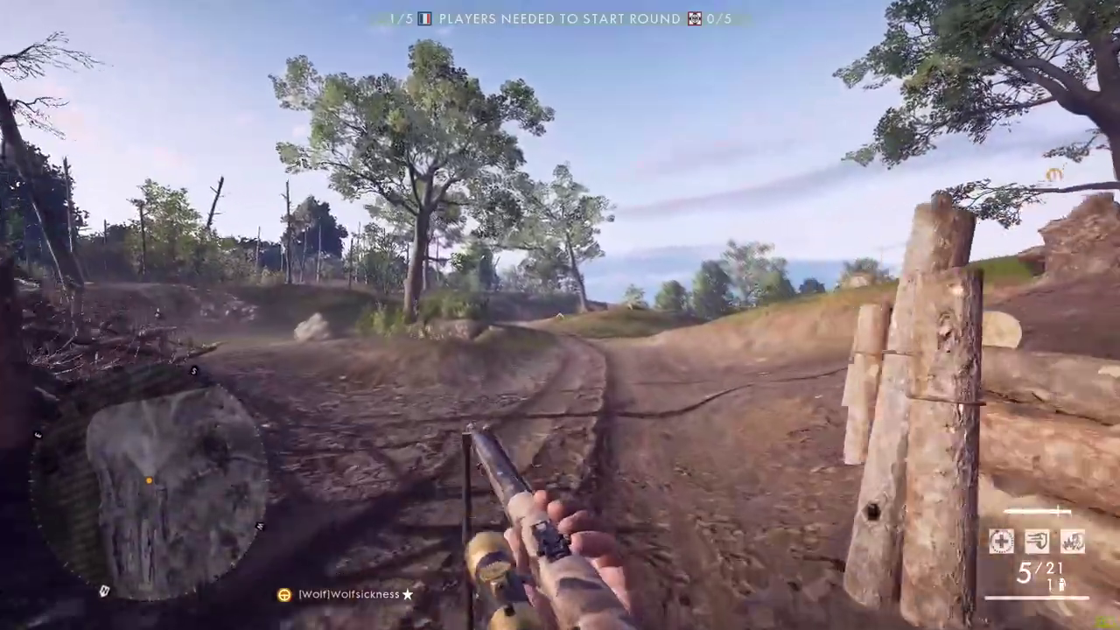
# Step: Run along the dirt track to the grassy slope, switch to the pistol, fire two shots and reload it
pyautogui.press('w')
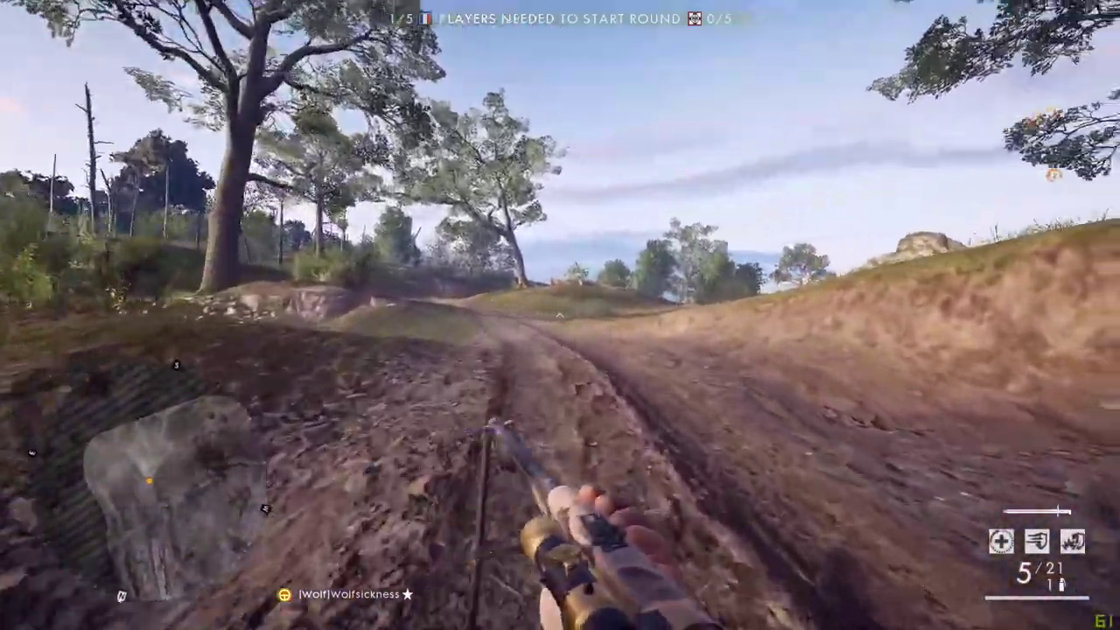
pyautogui.press('2')
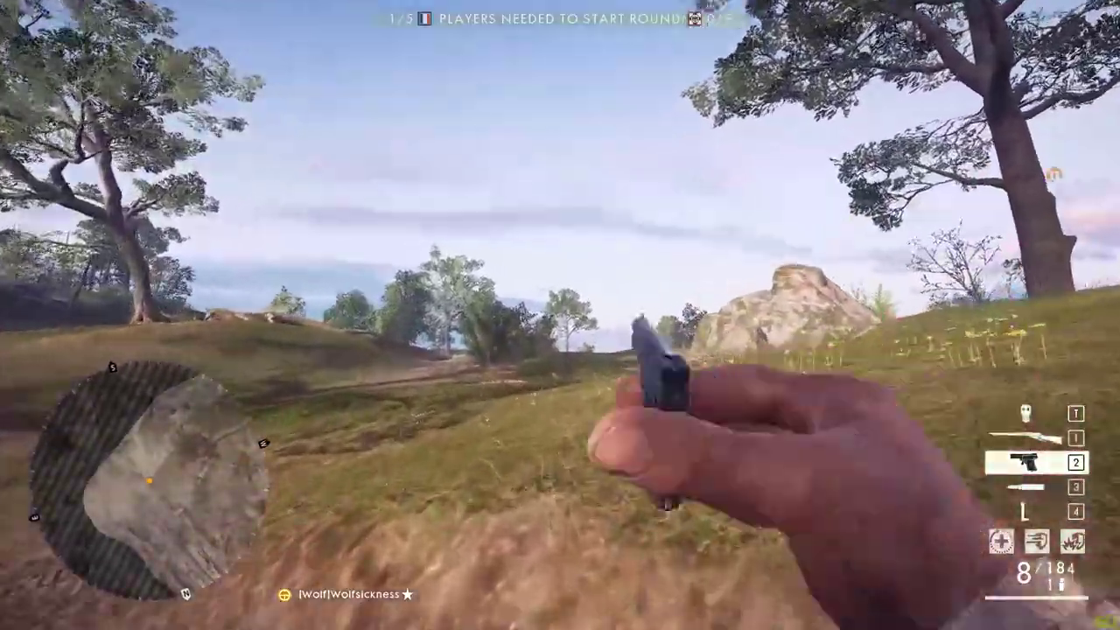
pyautogui.click(560, 315)
pyautogui.click(560, 315)
pyautogui.press('r')
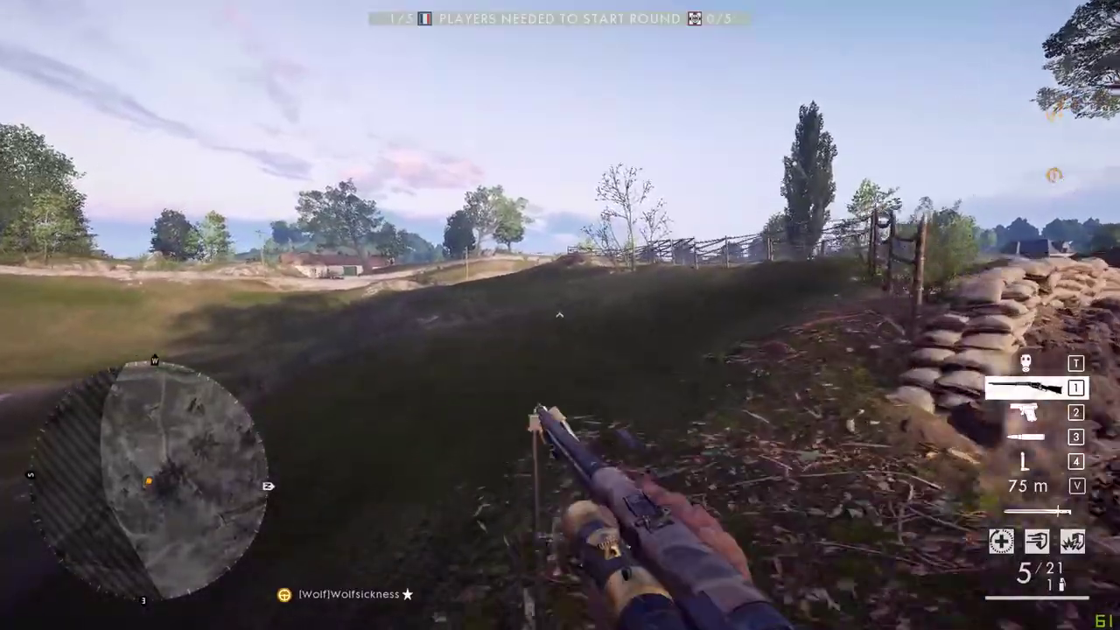
# Step: Run with the rifle past the sandbags and over the dirt bank to the tall tree near the railway
pyautogui.press('w')
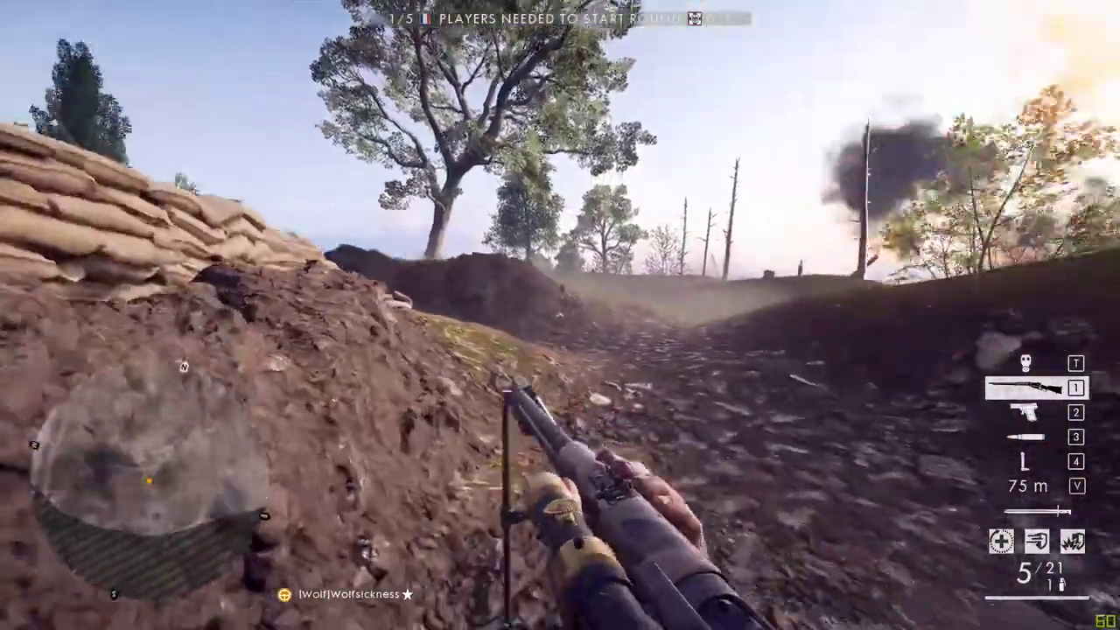
pyautogui.press('w')
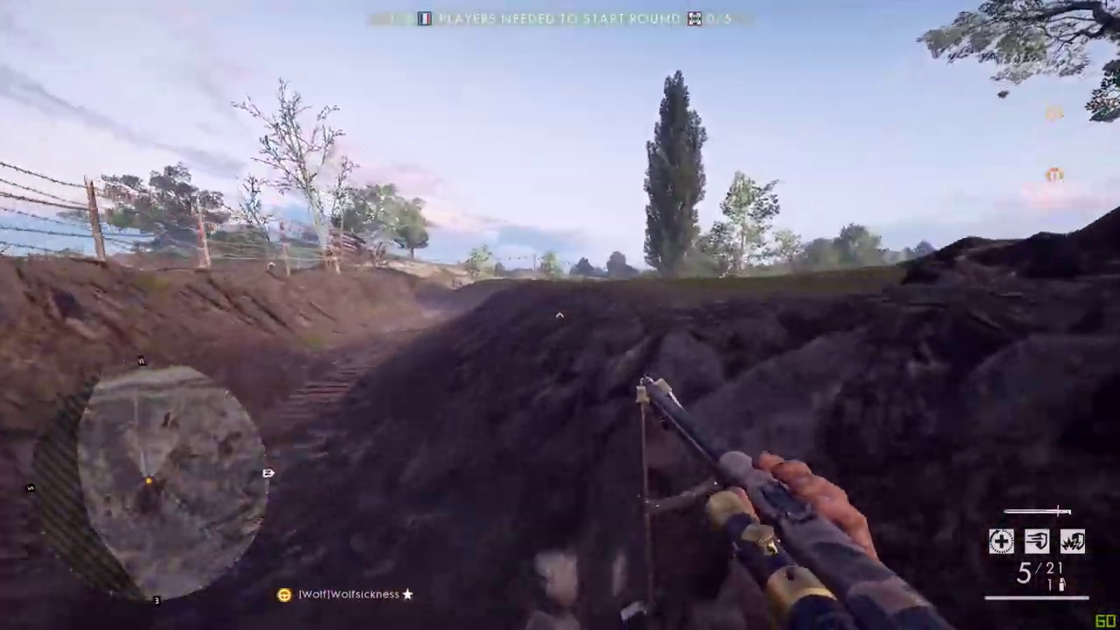
pyautogui.press('Tab')
pyautogui.press('w')
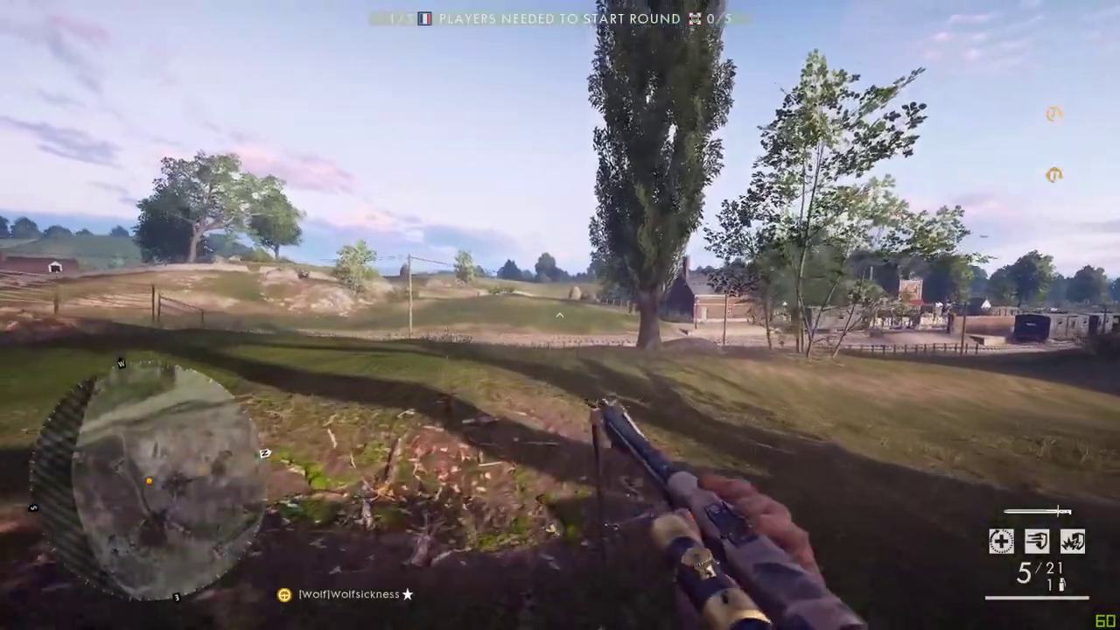
pyautogui.press('w')
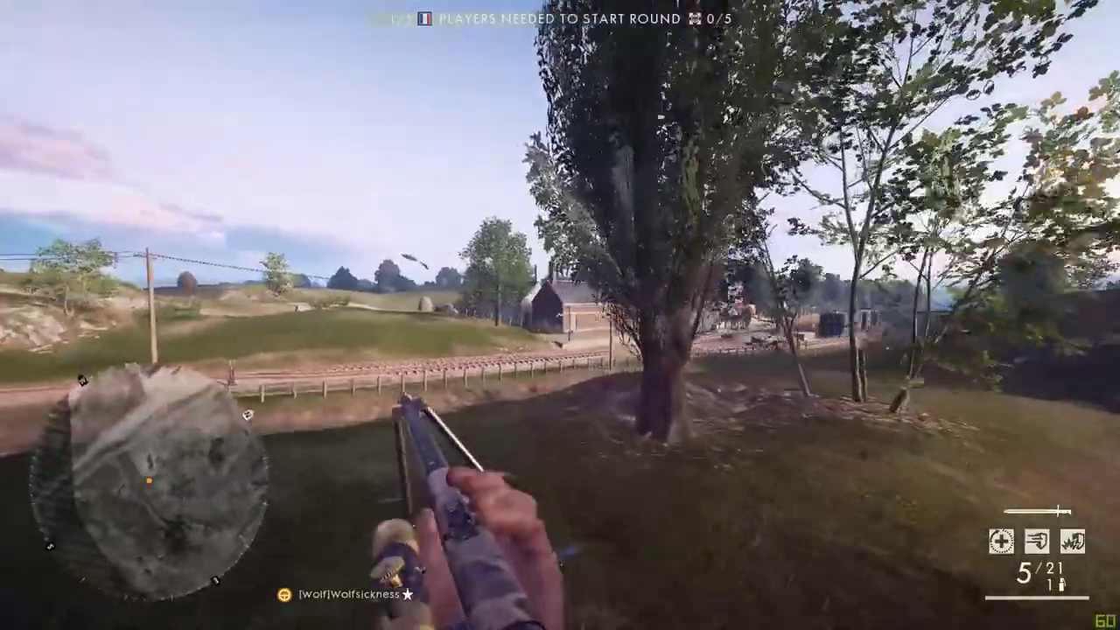
# Step: Fire one scoped rifle shot toward the brick house across the railway and sprint on past the thin trees
pyautogui.rightClick(560, 315)
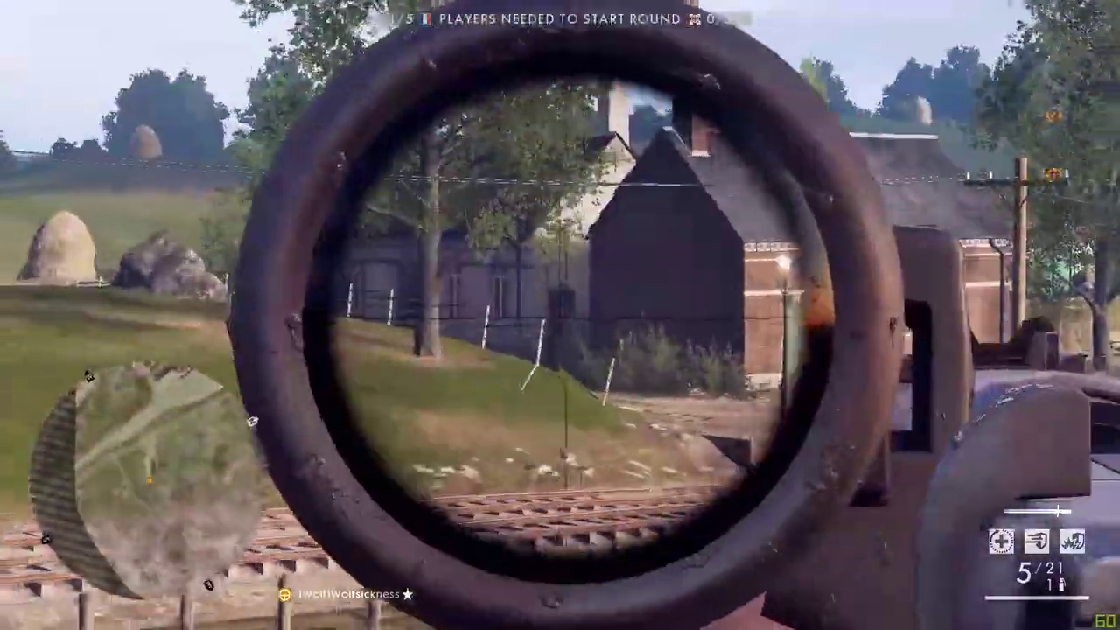
pyautogui.click(561, 316)
pyautogui.hotkey('shift', 'w')
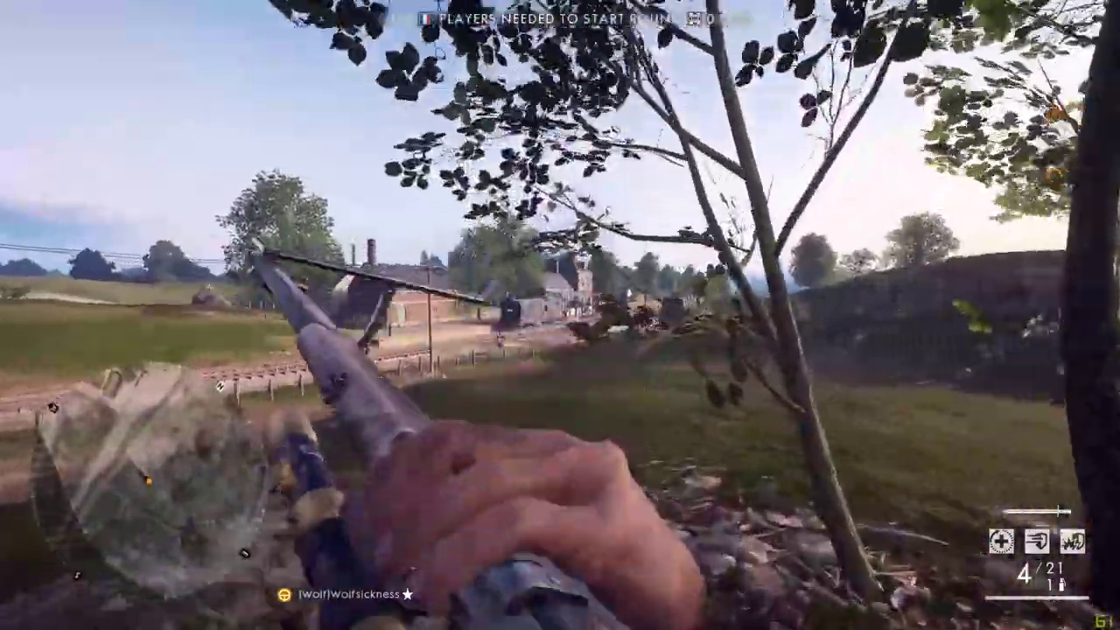